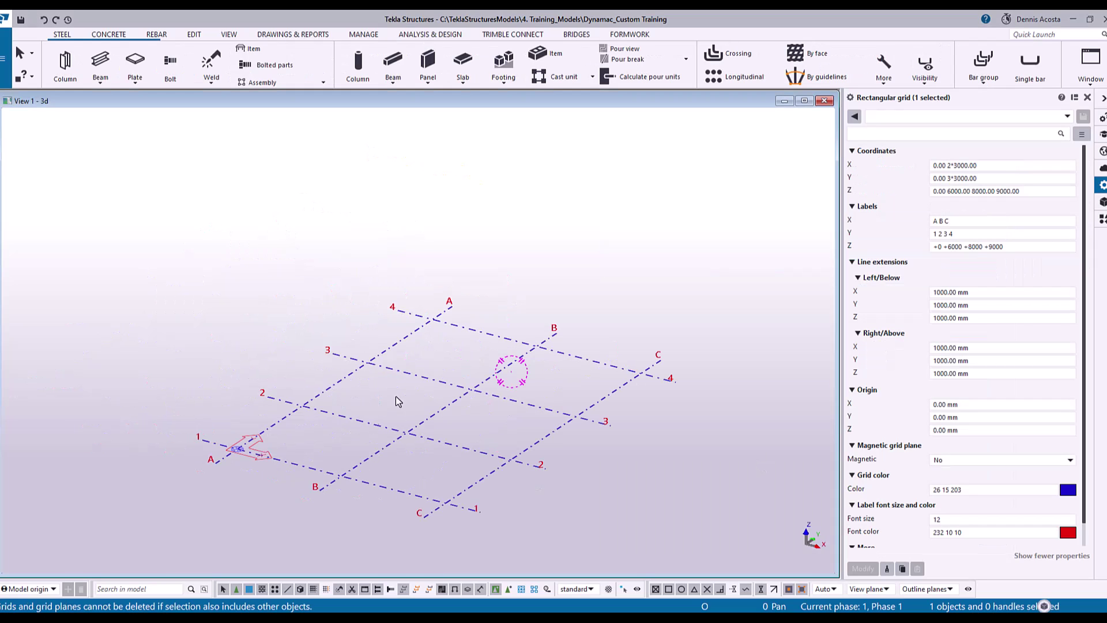
# Step: Create a 600 mm steel beam with profile L100*100*10 along grid line B, starting at its intersection with grid line 2
pyautogui.scroll(5, 443, 433)
pyautogui.scroll(3, 437, 440)
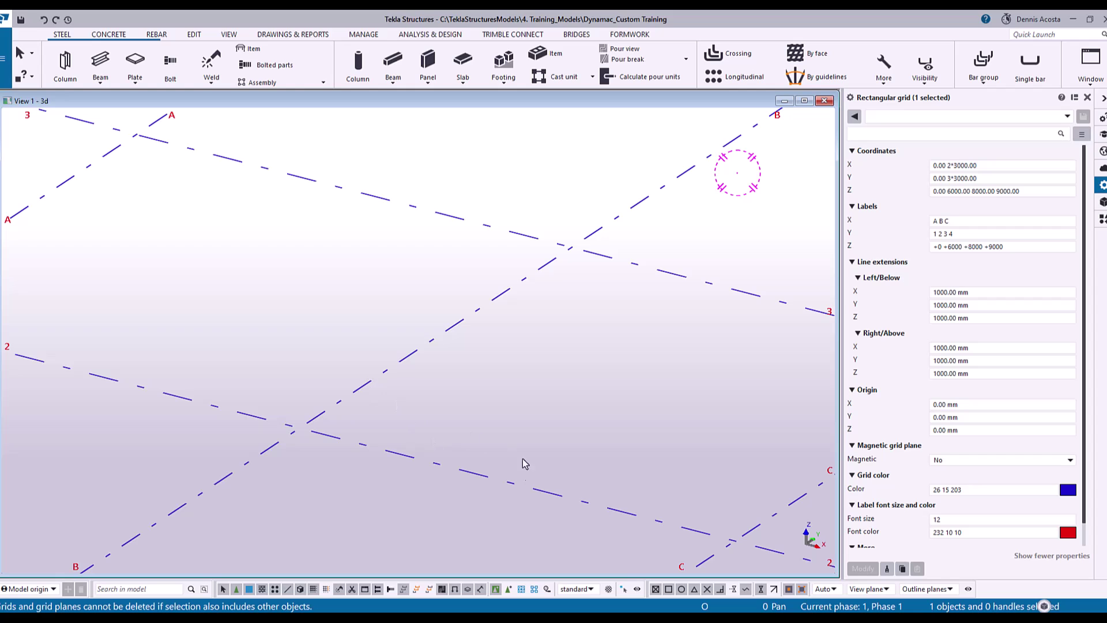
pyautogui.scroll(4, 345, 429)
pyautogui.moveTo(387, 430); pyautogui.dragTo(526, 403, button='middle')
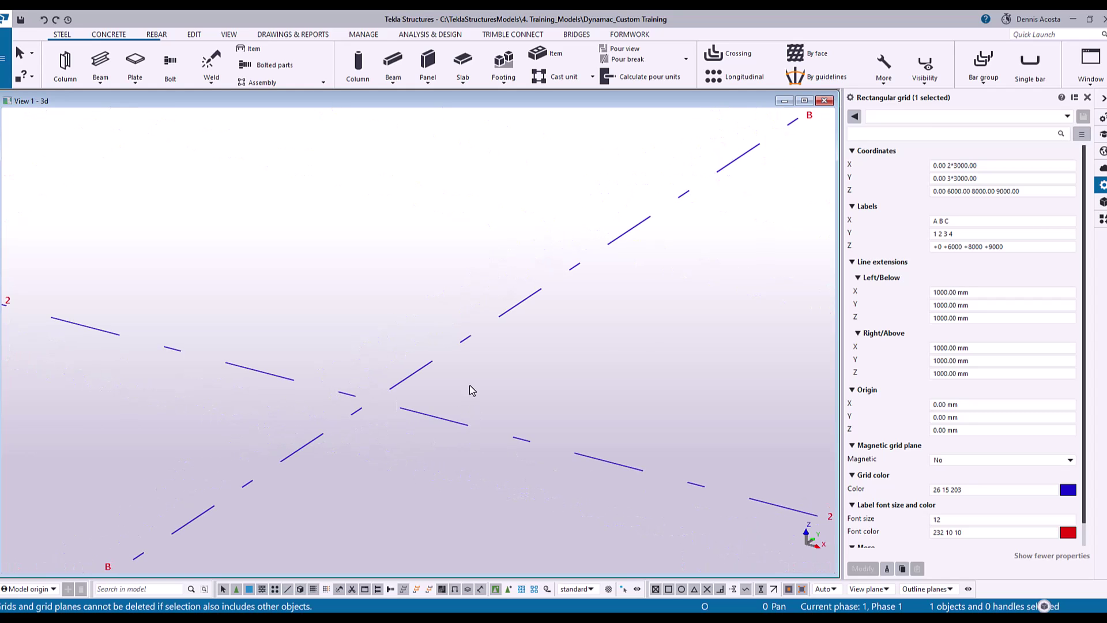
pyautogui.click(469, 385)
pyautogui.click(100, 62)
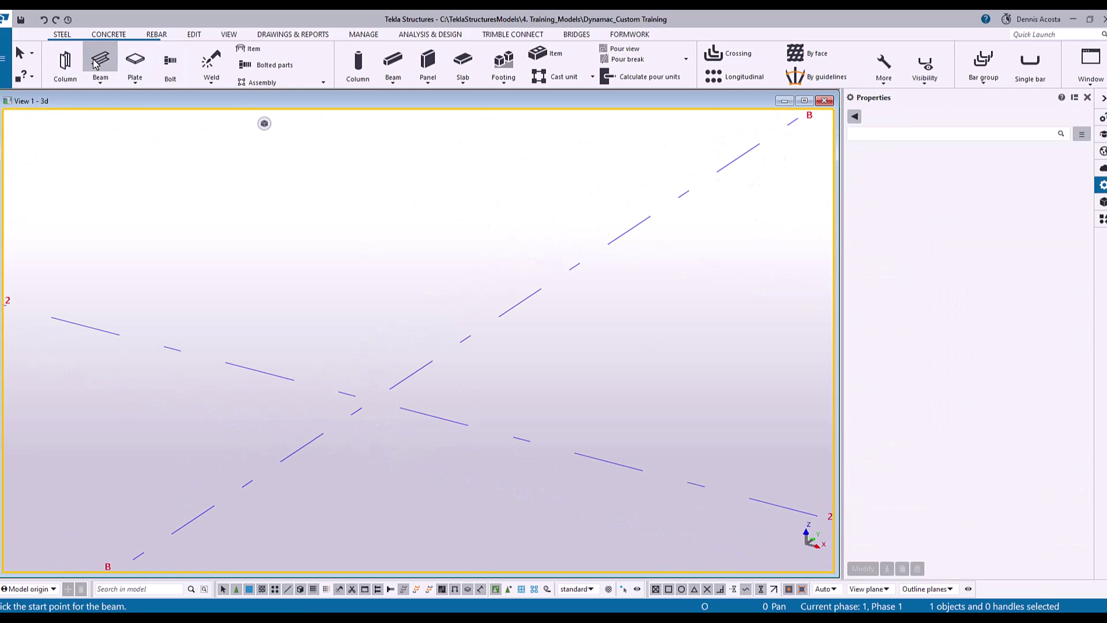
pyautogui.click(1056, 179)
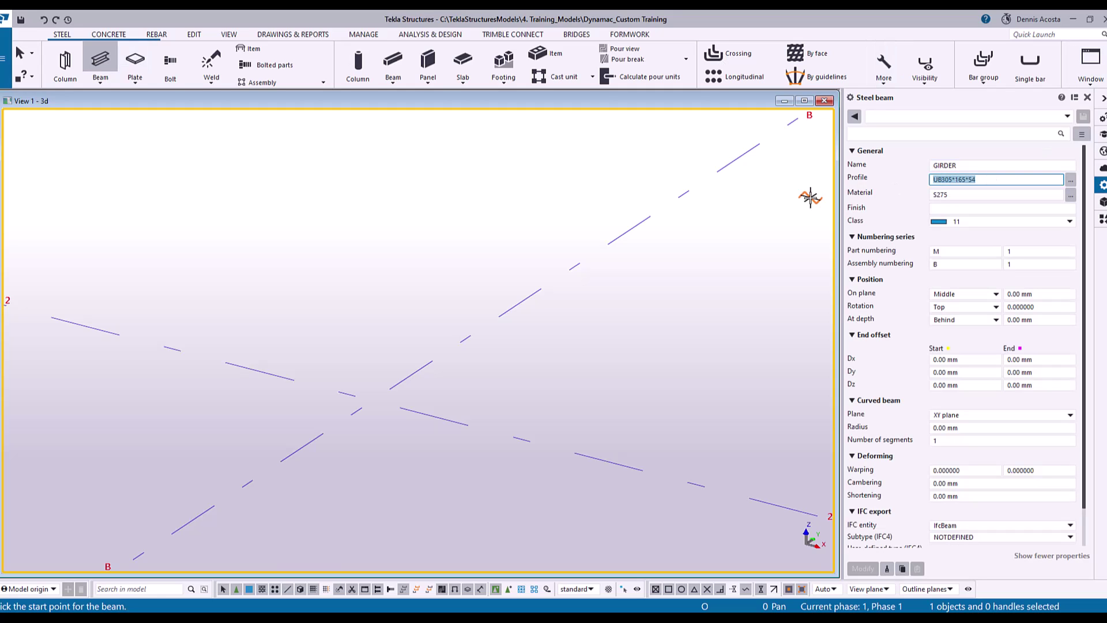
pyautogui.write('L1')
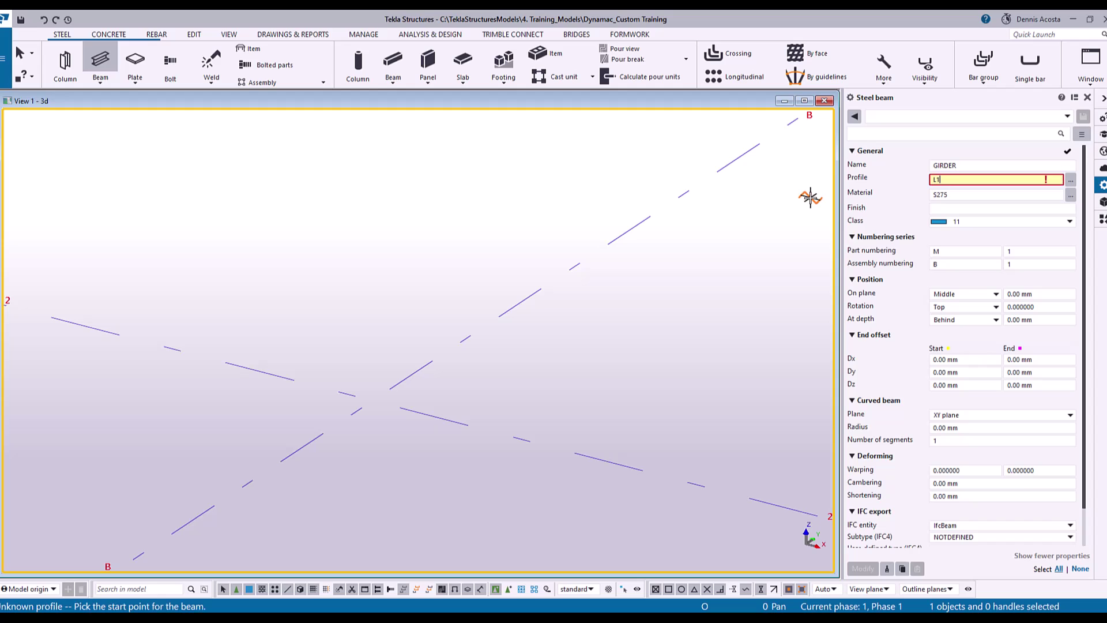
pyautogui.write('00*100*10')
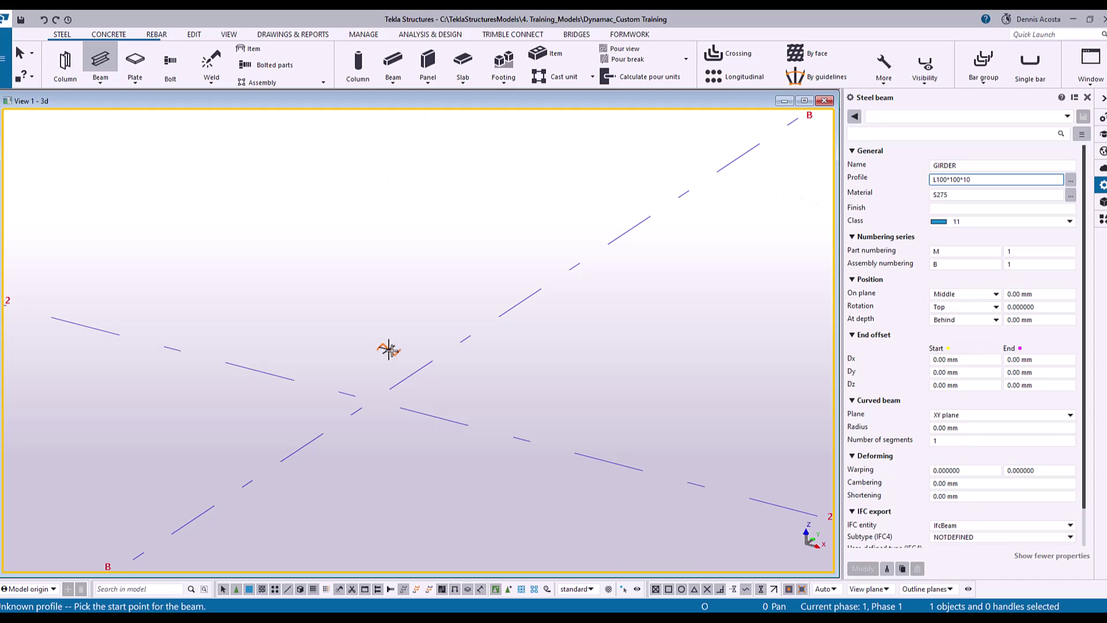
pyautogui.click(372, 400)
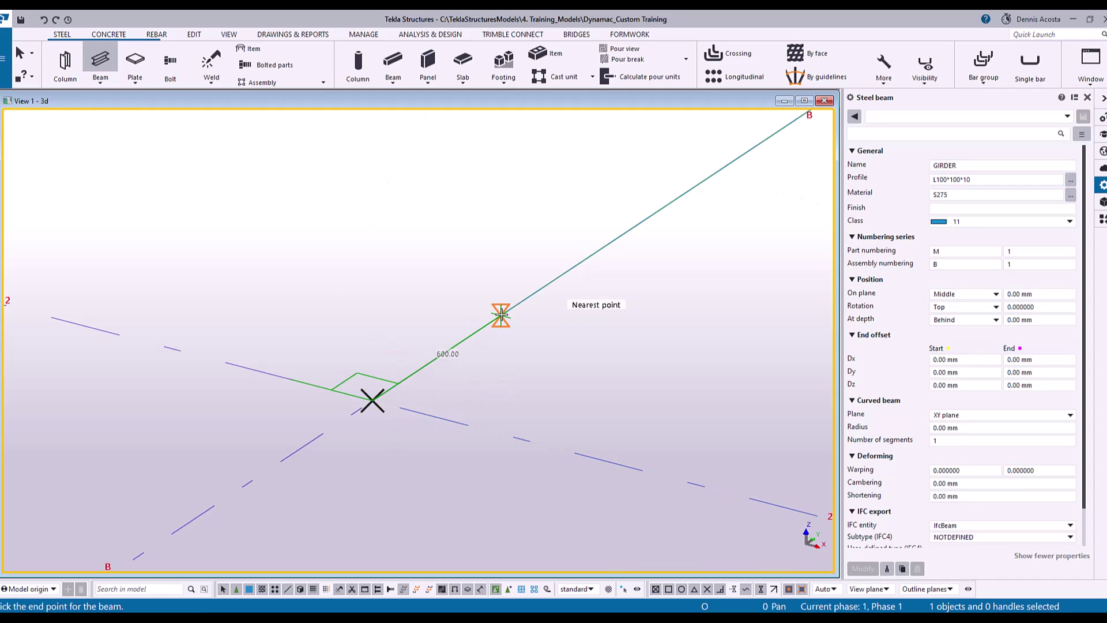
pyautogui.click(499, 315)
pyautogui.rightClick(423, 236)
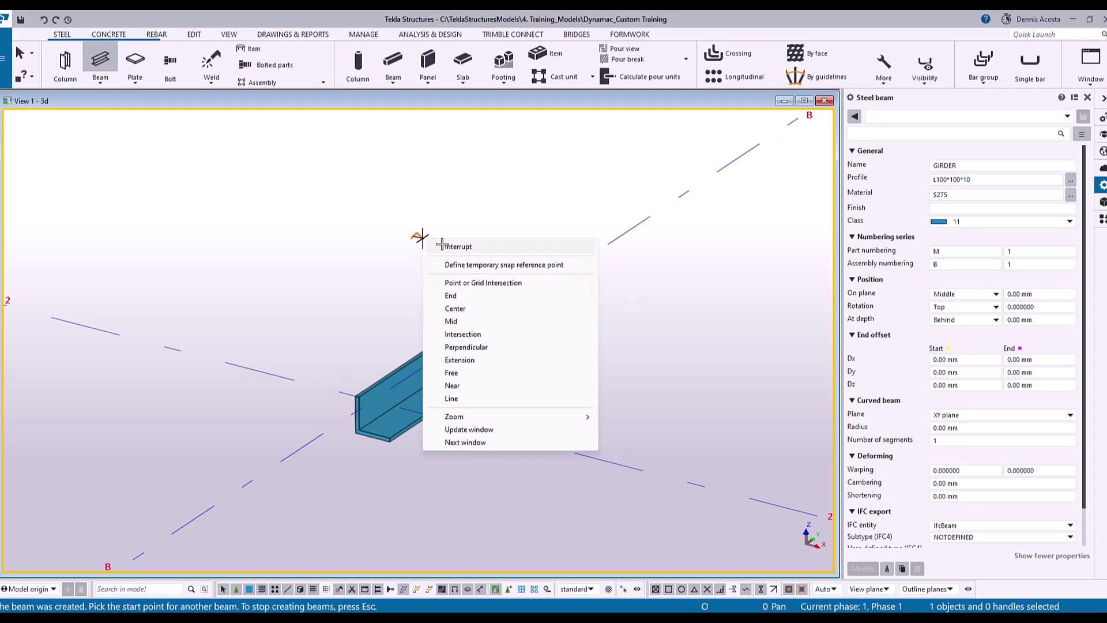
pyautogui.click(447, 244)
# Step: Set the angle beam's on-plane position to Right in plan view
pyautogui.scroll(1, 461, 408)
pyautogui.moveTo(461, 408); pyautogui.dragTo(444, 369, button='middle')
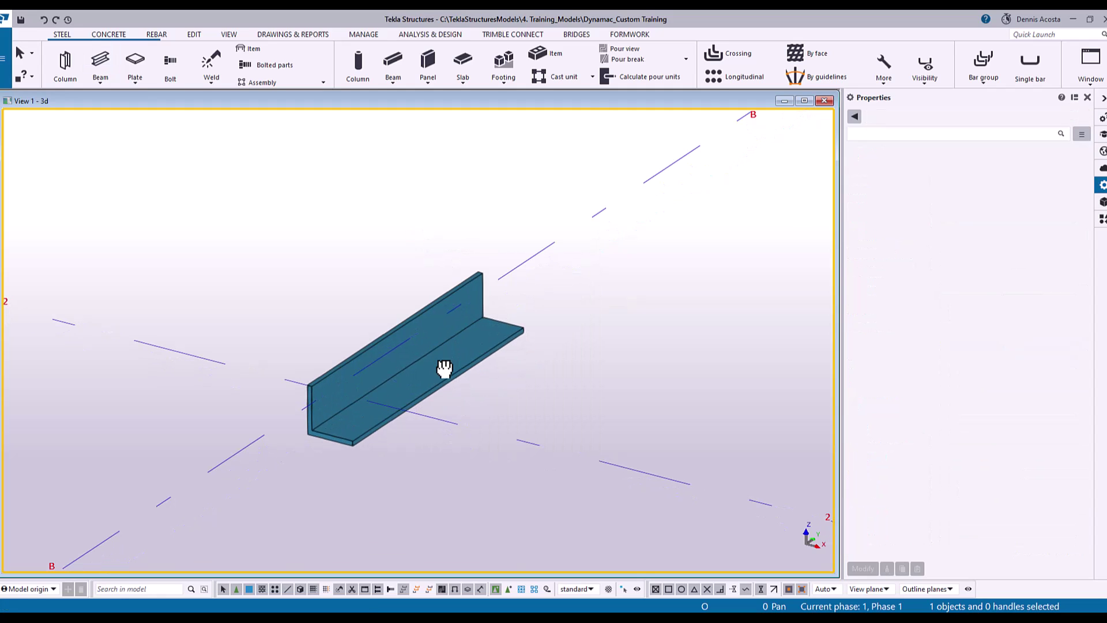
pyautogui.hotkey('ctrl', 'p')
pyautogui.scroll(10, 416, 371)
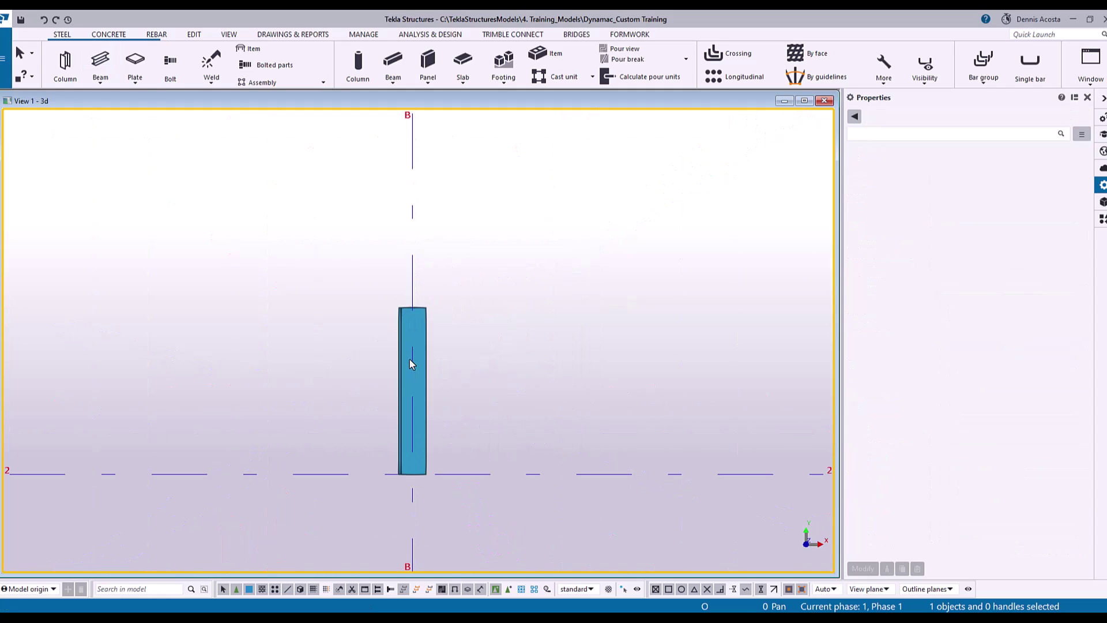
pyautogui.click(418, 354)
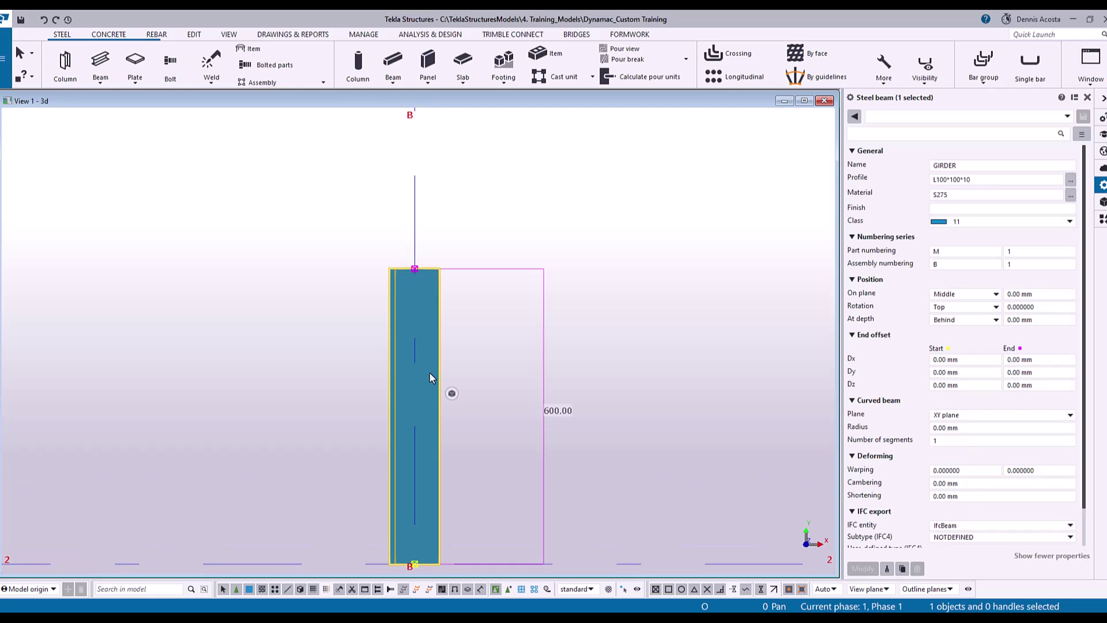
pyautogui.click(960, 293)
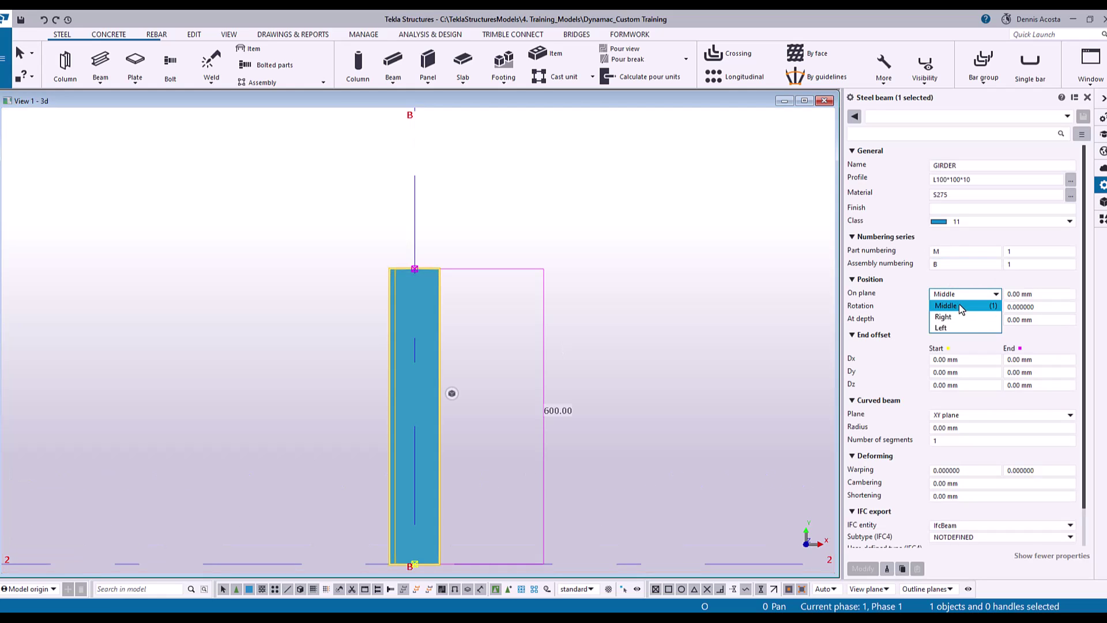
pyautogui.click(957, 316)
pyautogui.middleClick(801, 347)
pyautogui.click(616, 292)
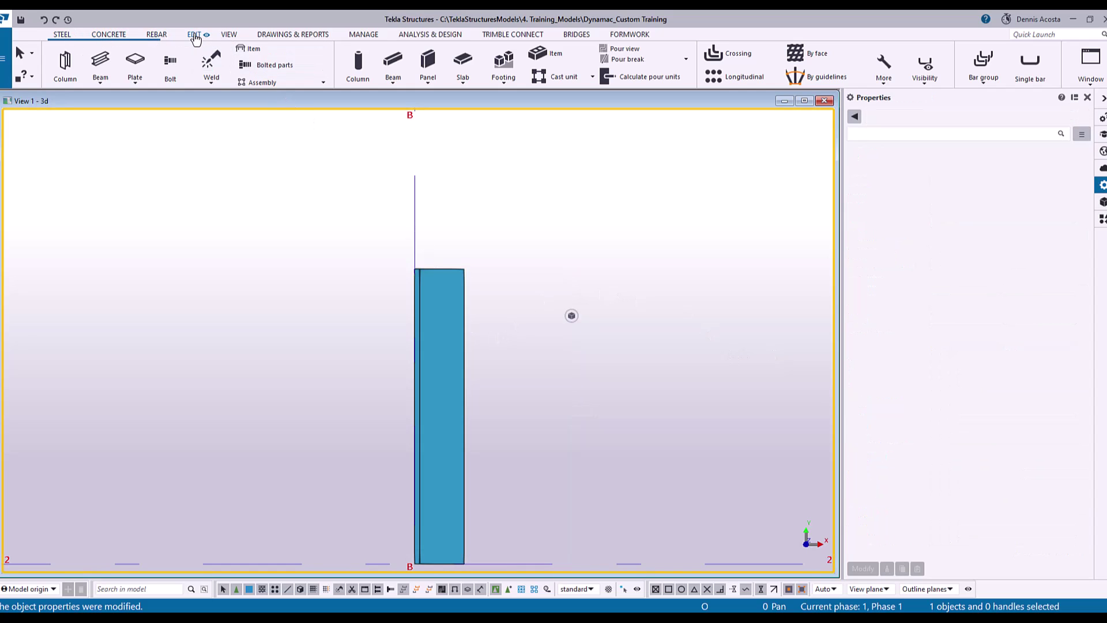
# Step: Cut a 90 by 300 mm rectangle out of the angle's horizontal leg with a polygon cut, from its far end to mid-length
pyautogui.click(194, 34)
pyautogui.click(83, 53)
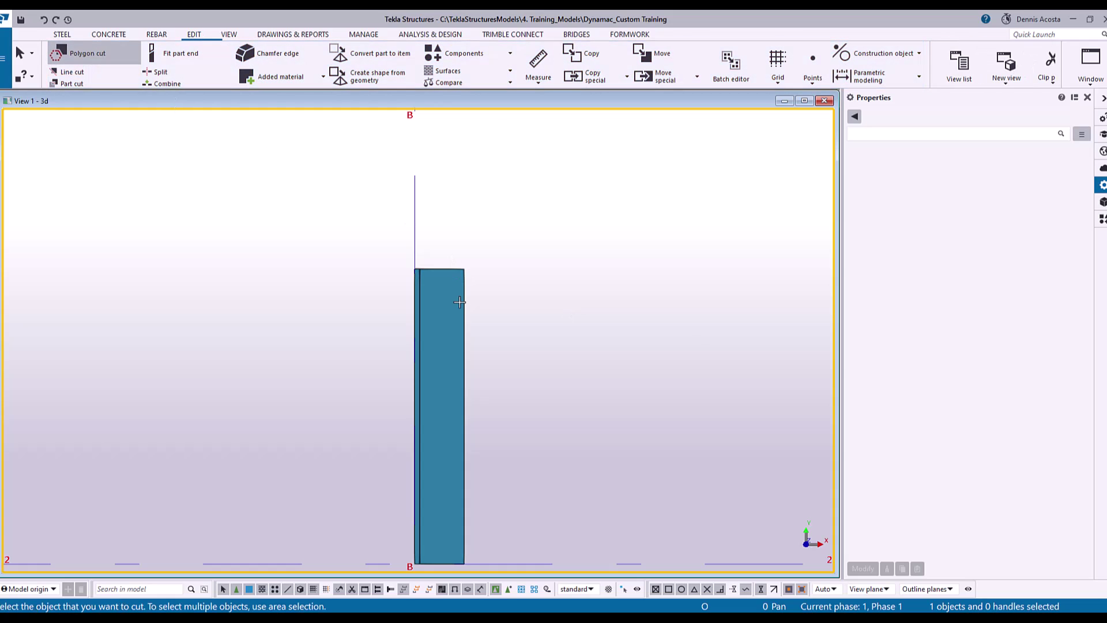
pyautogui.click(459, 302)
pyautogui.click(428, 268)
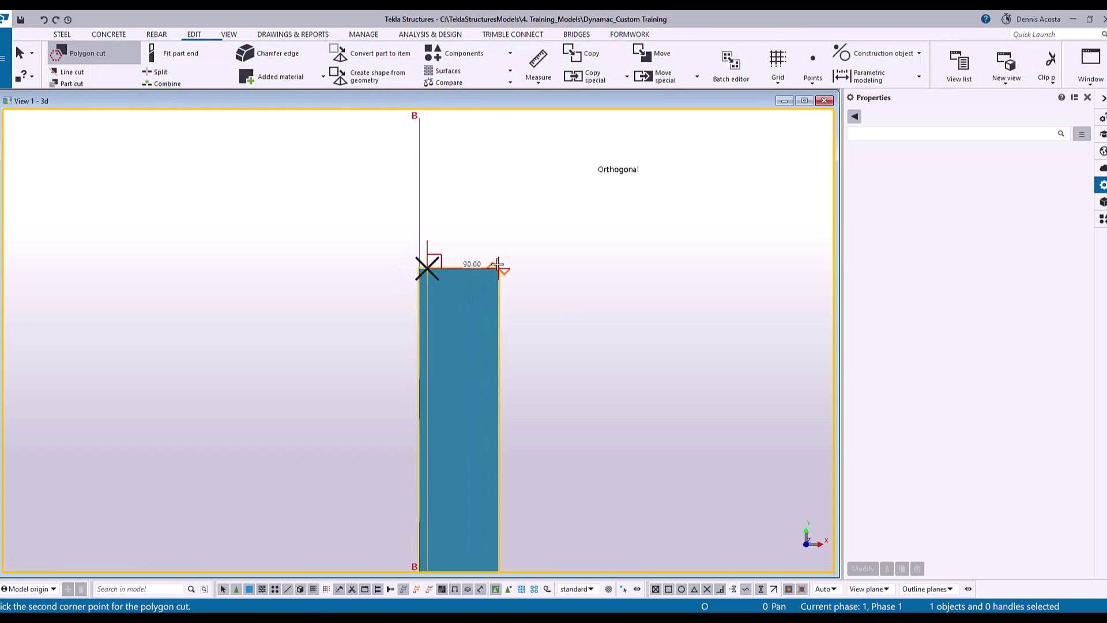
pyautogui.click(497, 267)
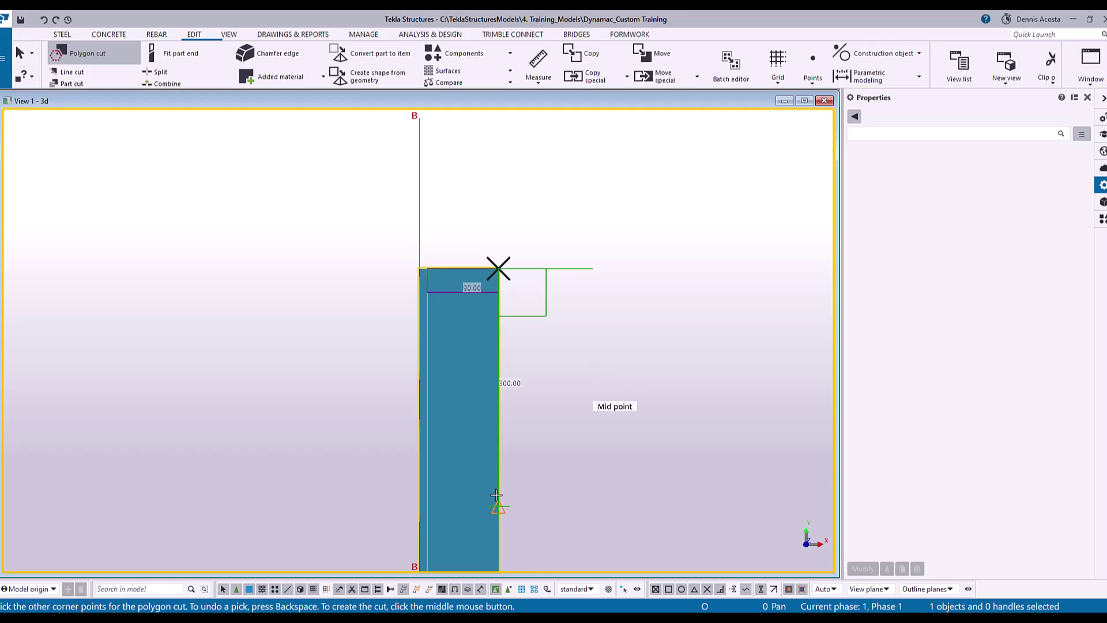
pyautogui.click(497, 505)
pyautogui.click(427, 505)
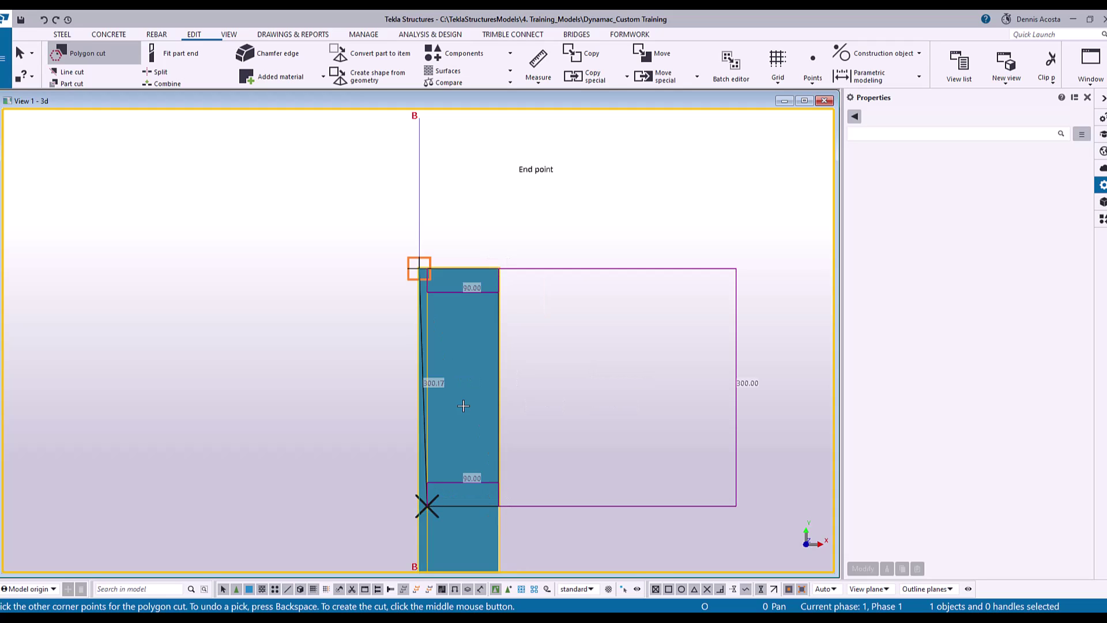
pyautogui.middleClick(527, 199)
pyautogui.rightClick(539, 208)
pyautogui.click(569, 219)
# Step: Examine the polygon cut in the angle's horizontal leg from several sides in 3D
pyautogui.scroll(-2, 551, 306)
pyautogui.keyDown('ctrl'); pyautogui.moveTo(528, 382); pyautogui.dragTo(404, 279, button='middle'); pyautogui.keyUp('ctrl')
pyautogui.scroll(4, 448, 346)
pyautogui.moveTo(459, 374); pyautogui.dragTo(411, 321, button='middle')
pyautogui.scroll(-1, 414, 340)
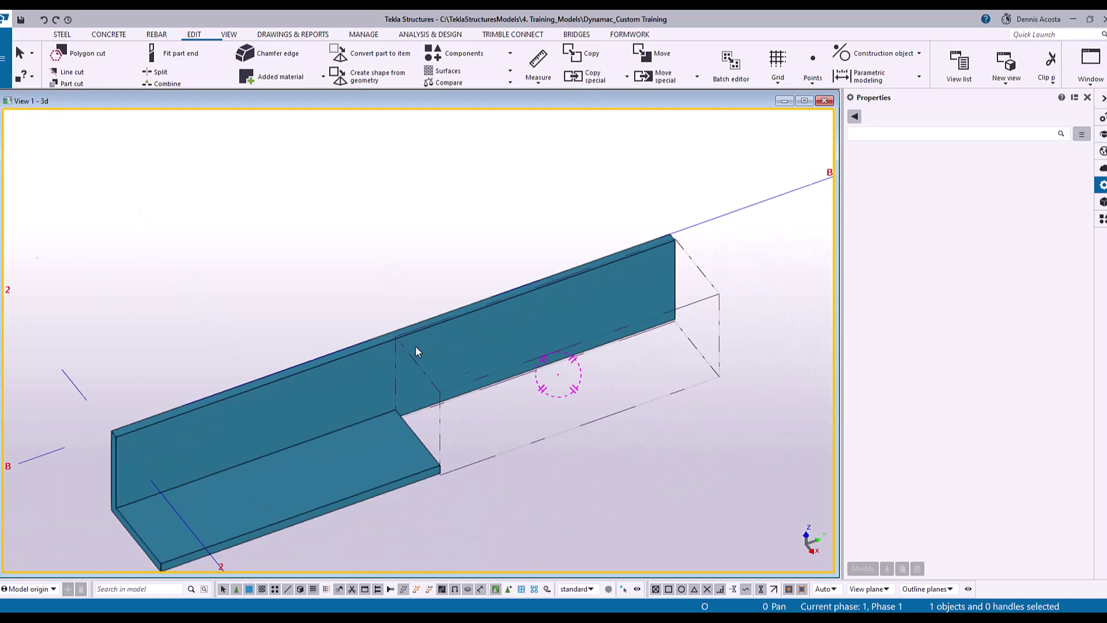
pyautogui.scroll(-1, 417, 348)
pyautogui.keyDown('ctrl'); pyautogui.moveTo(482, 430); pyautogui.dragTo(571, 441, button='middle'); pyautogui.keyUp('ctrl')
pyautogui.scroll(4, 565, 439)
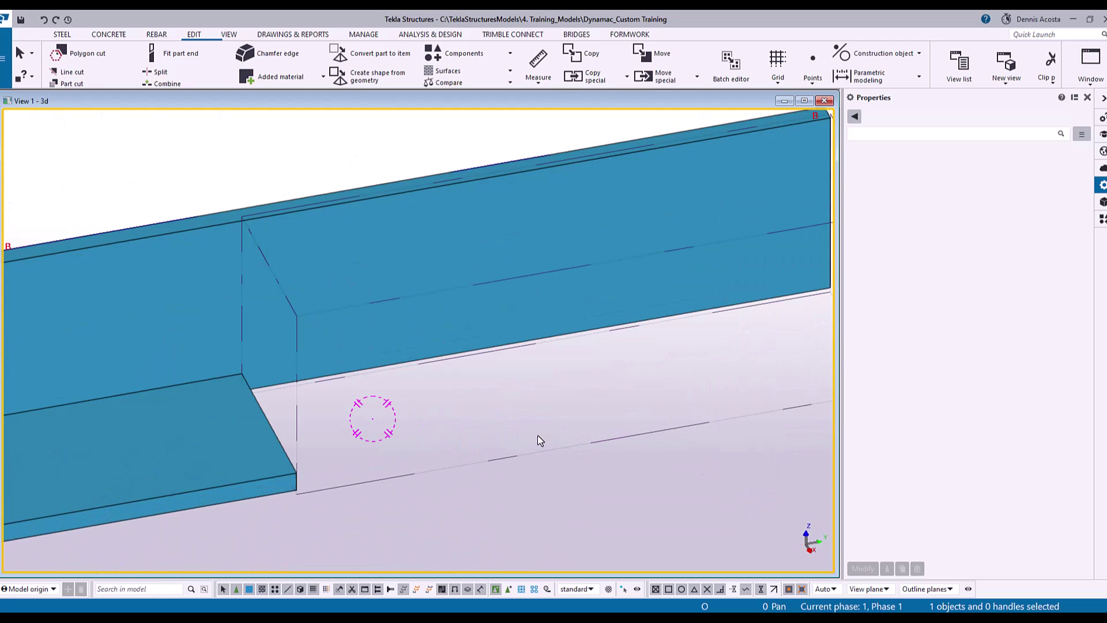
pyautogui.keyDown('ctrl'); pyautogui.moveTo(509, 420); pyautogui.dragTo(415, 402, button='middle'); pyautogui.keyUp('ctrl')
pyautogui.moveTo(603, 451); pyautogui.dragTo(343, 306, button='middle')
pyautogui.scroll(-4, 361, 313)
pyautogui.scroll(4, 456, 364)
pyautogui.moveTo(469, 357); pyautogui.dragTo(363, 280, button='middle')
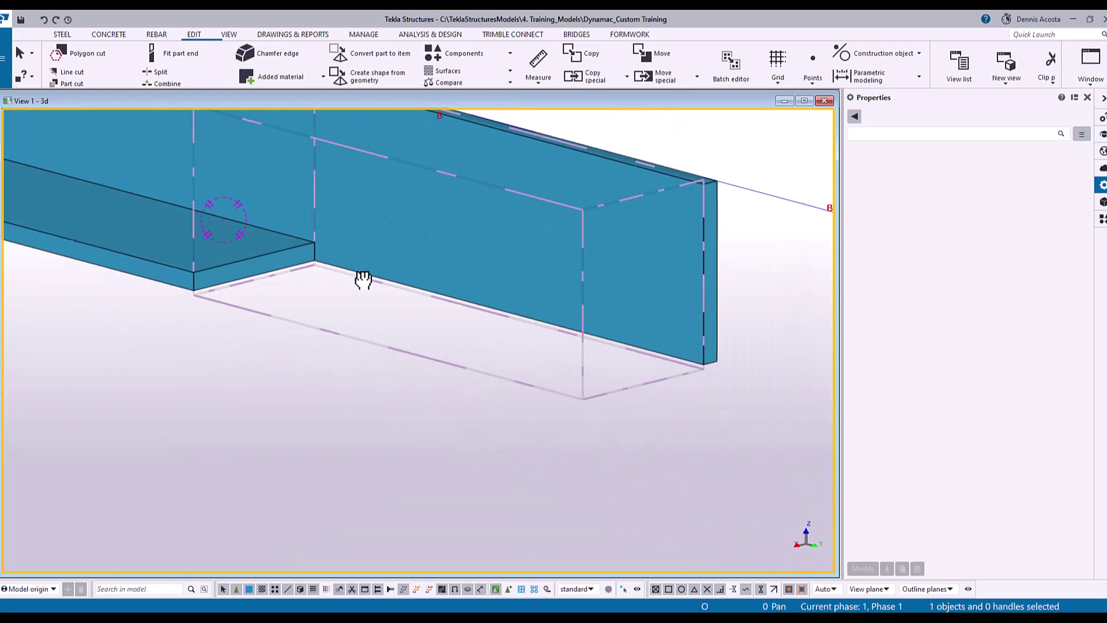
pyautogui.scroll(-2, 355, 276)
pyautogui.scroll(-2, 337, 270)
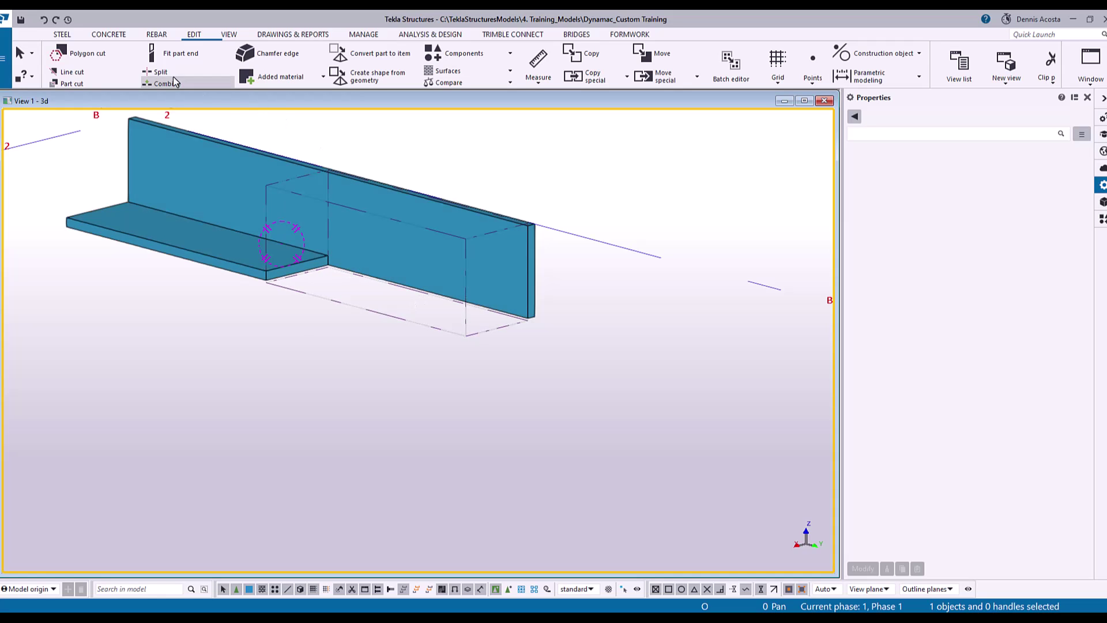
# Step: Create a 100 mm wide PLT10 contour plate in plan view, covering the cut half of the angle up to grid line B
pyautogui.hotkey('ctrl', 'p')
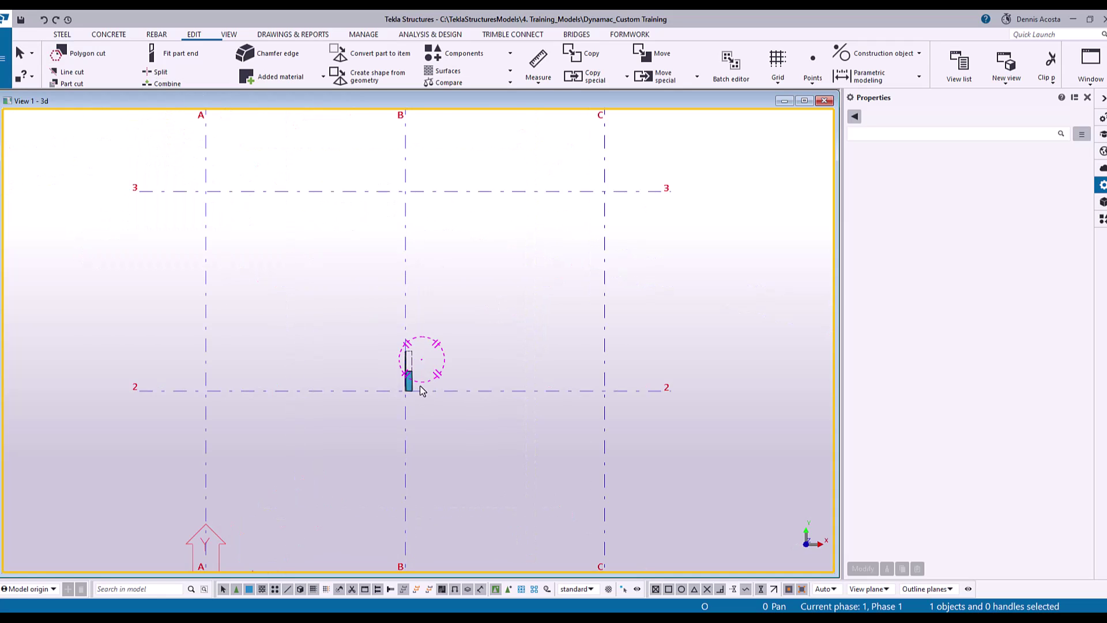
pyautogui.scroll(6, 409, 369)
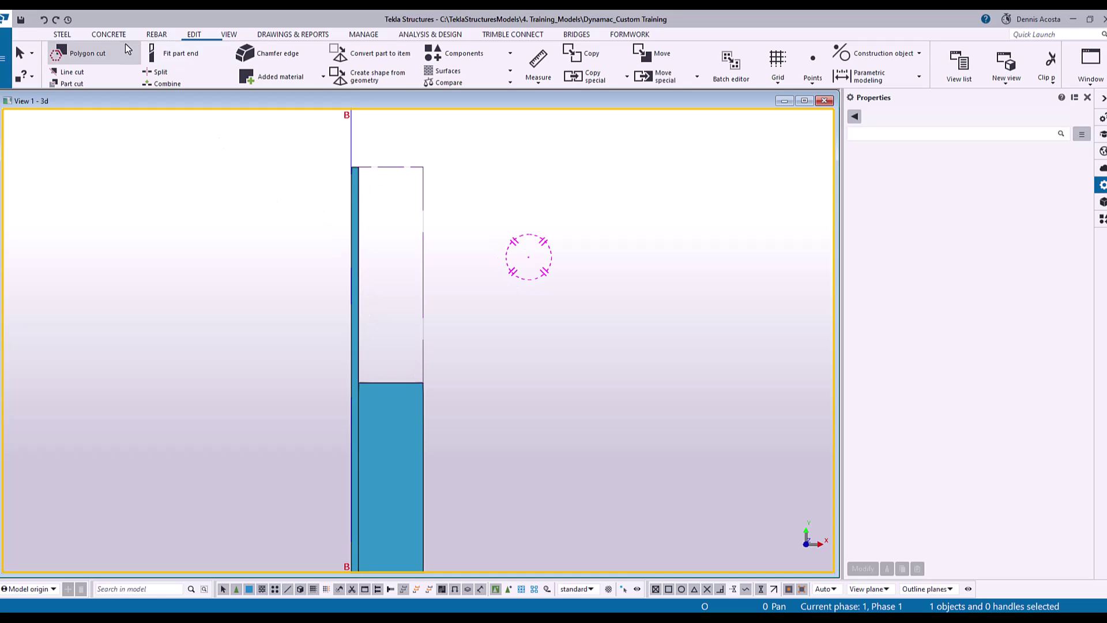
pyautogui.click(61, 34)
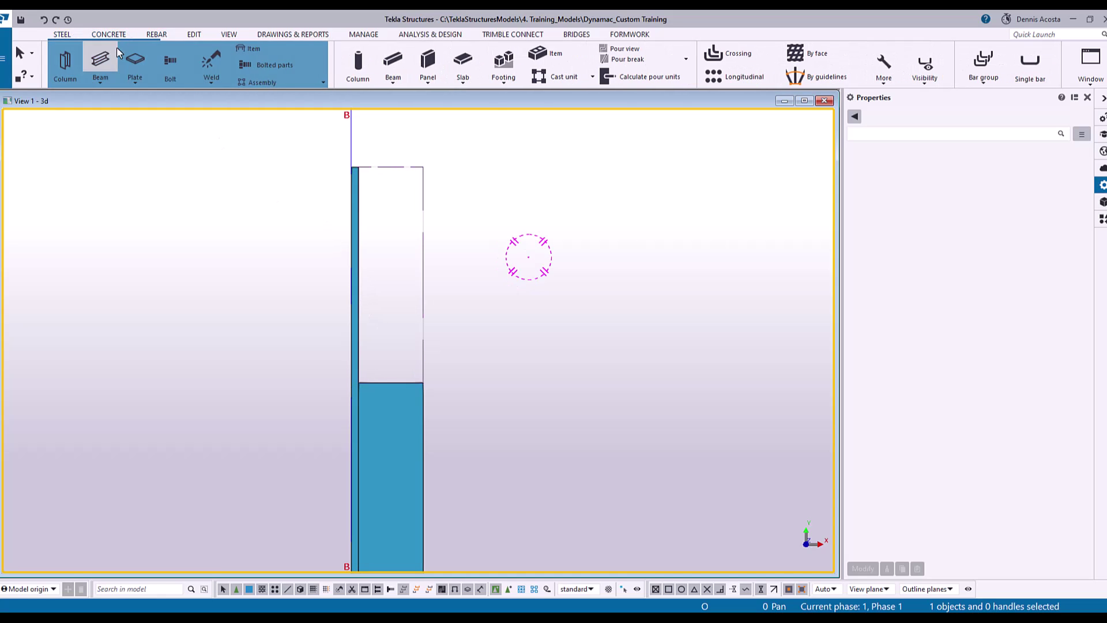
pyautogui.click(135, 59)
pyautogui.scroll(4, 343, 145)
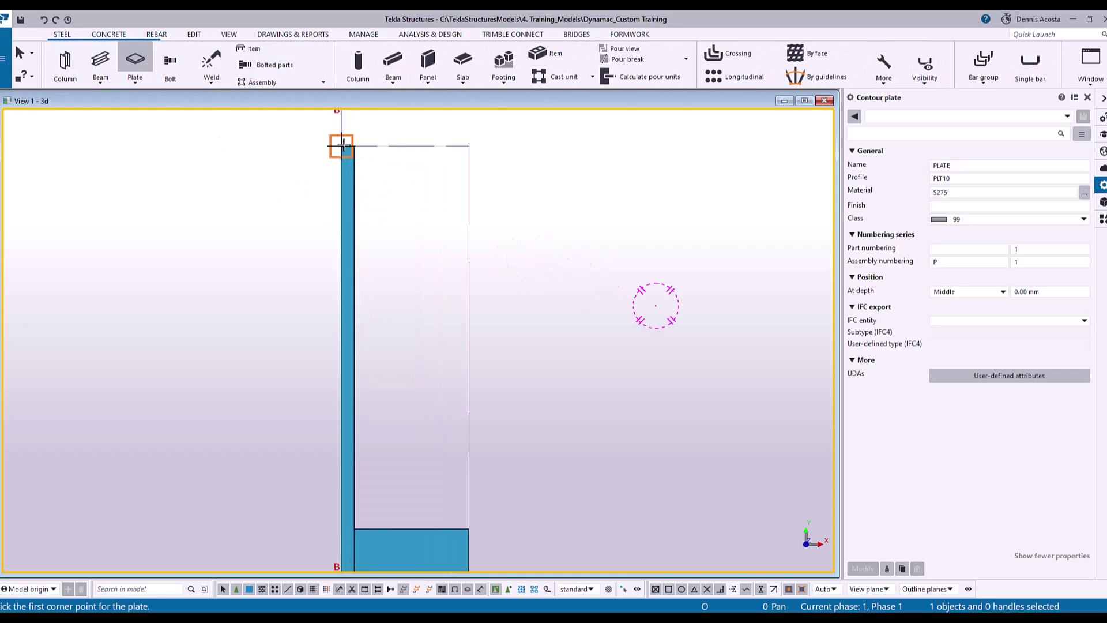
pyautogui.scroll(2, 342, 145)
pyautogui.click(337, 145)
pyautogui.scroll(-2, 432, 164)
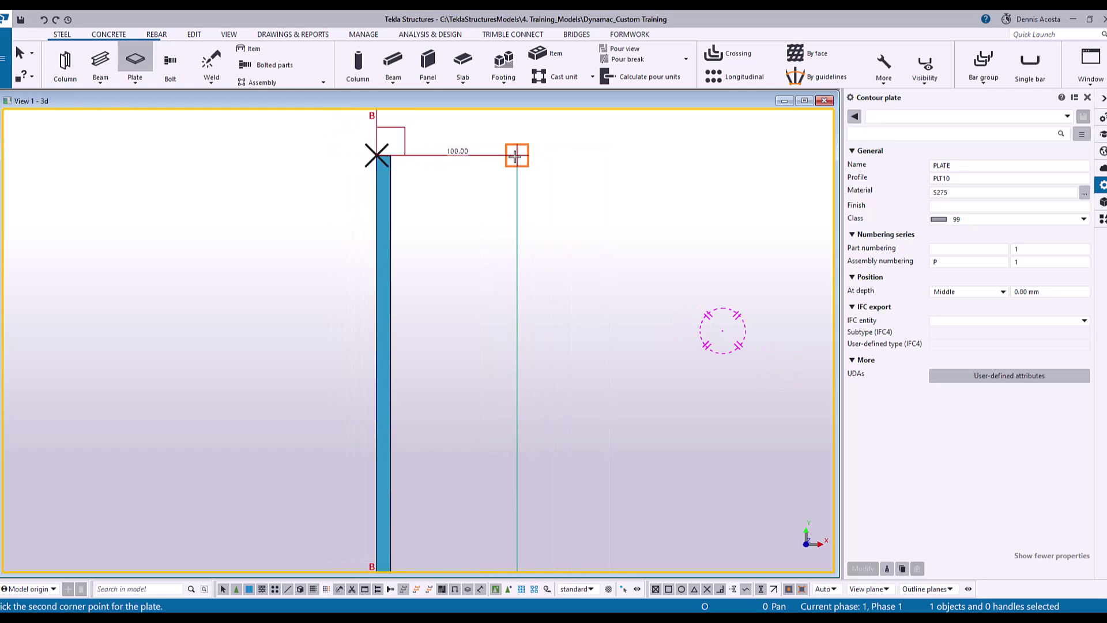
pyautogui.click(515, 156)
pyautogui.moveTo(517, 350); pyautogui.dragTo(485, 119, button='middle')
pyautogui.click(484, 333)
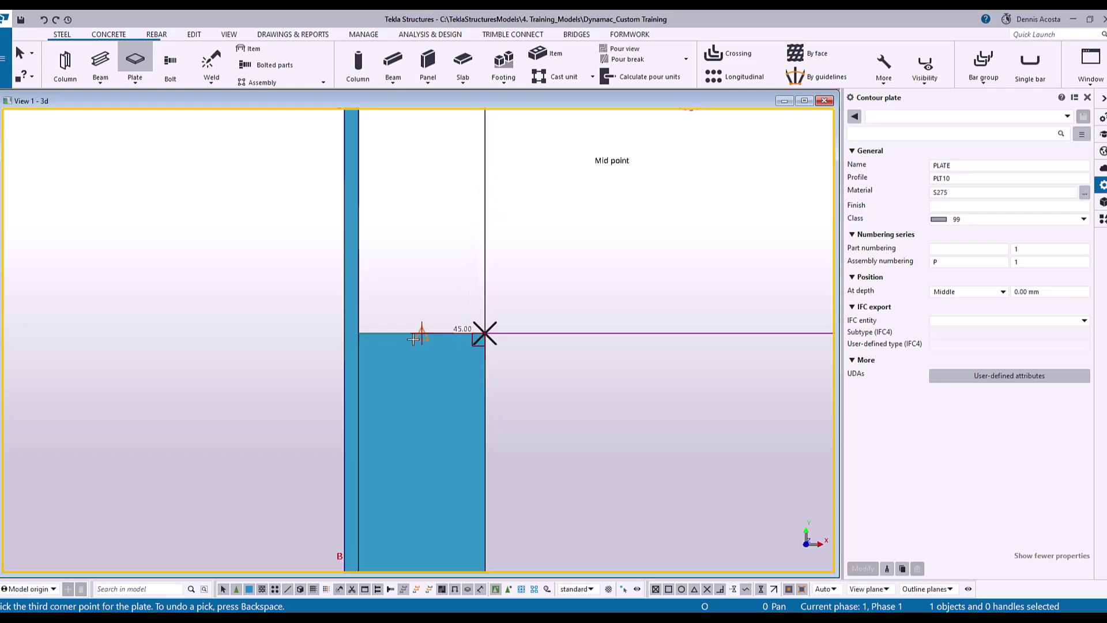
pyautogui.click(349, 338)
pyautogui.middleClick(443, 257)
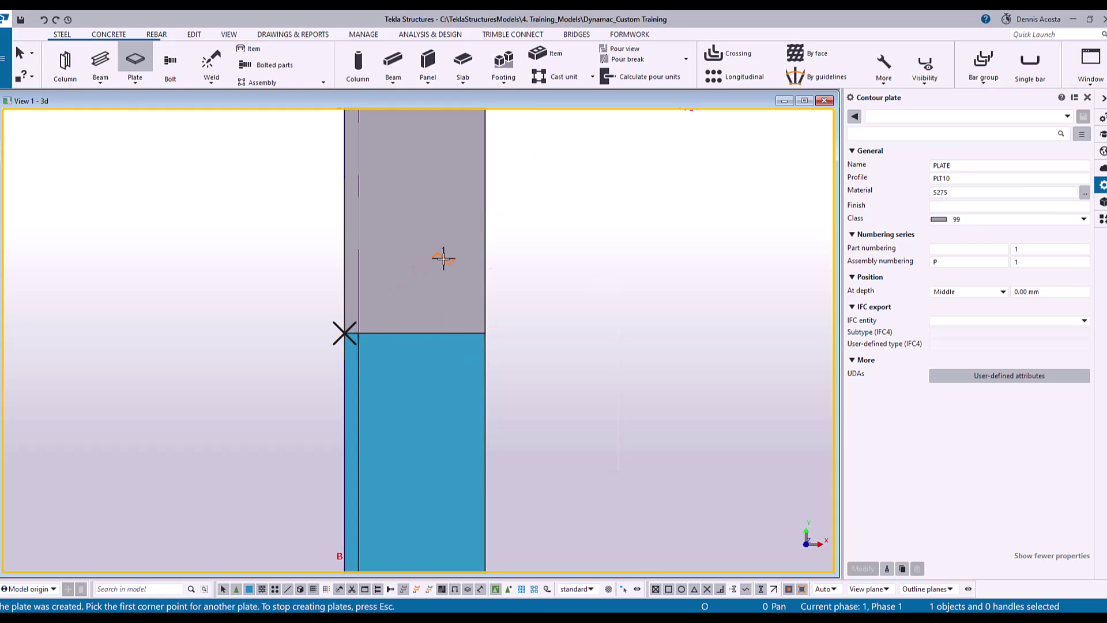
pyautogui.press('Escape')
# Step: Set the contour plate's at-depth position to Front
pyautogui.scroll(-3, 451, 287)
pyautogui.keyDown('ctrl'); pyautogui.moveTo(451, 287); pyautogui.dragTo(219, 130, button='middle'); pyautogui.keyUp('ctrl')
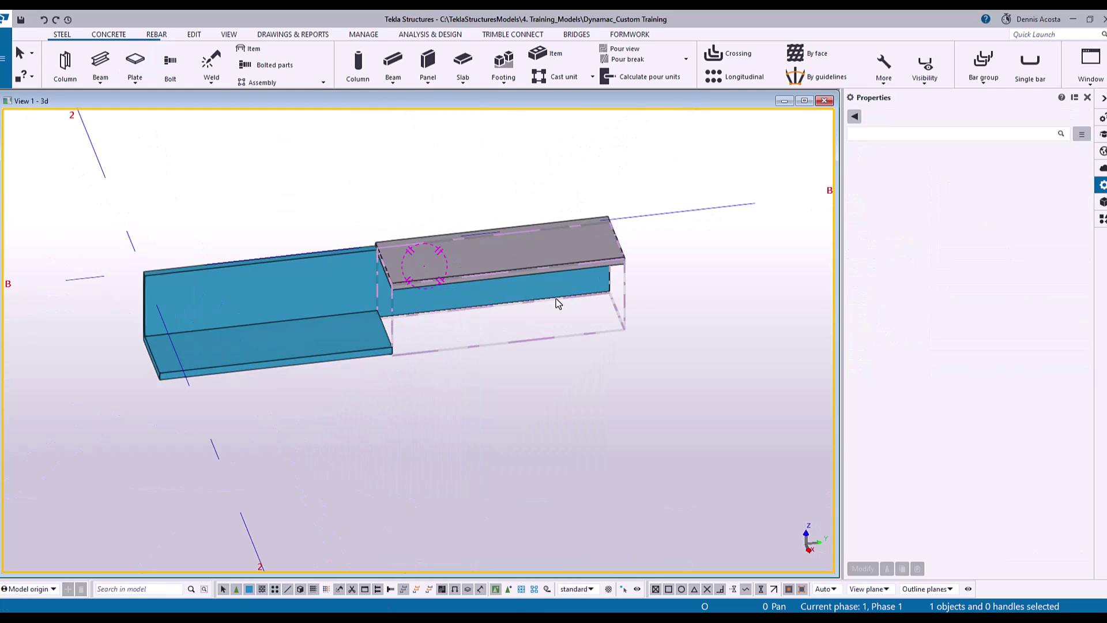
pyautogui.scroll(3, 559, 304)
pyautogui.moveTo(647, 193); pyautogui.dragTo(438, 265, button='middle')
pyautogui.click(456, 188)
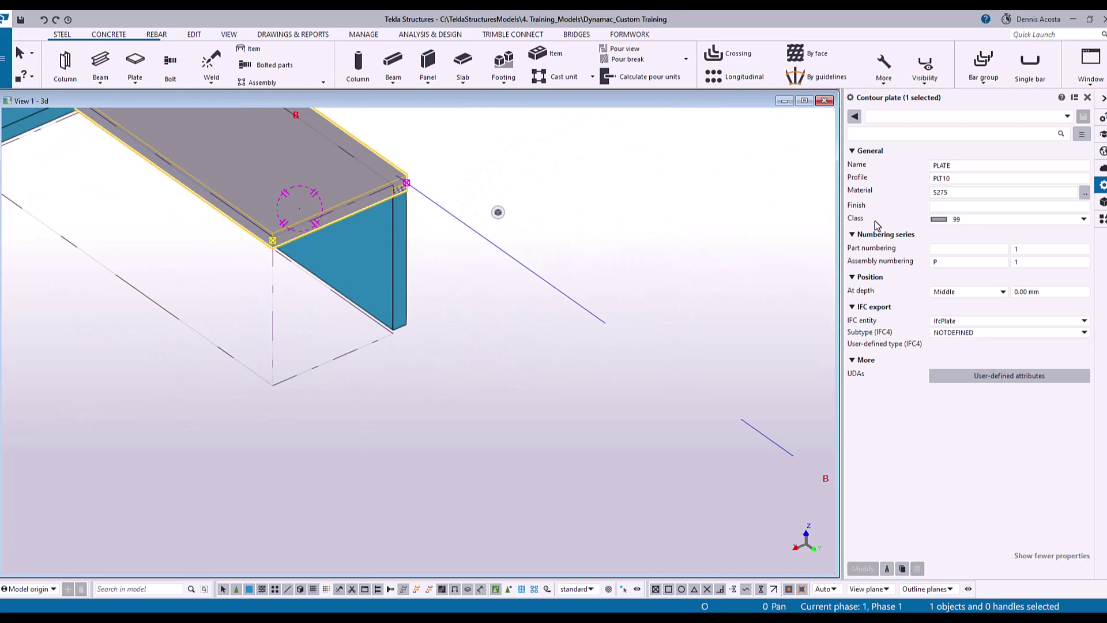
pyautogui.click(958, 292)
pyautogui.click(957, 315)
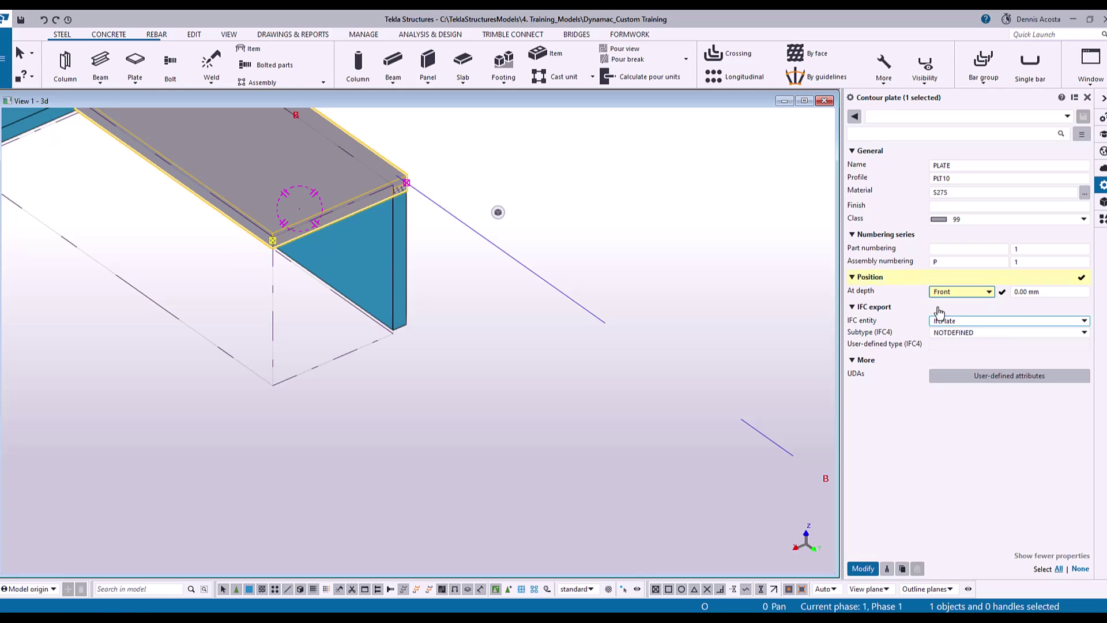
# Step: Move the contour plate 100 mm down from the top corner to the bottom corner of the angle's vertical leg
pyautogui.rightClick(506, 171)
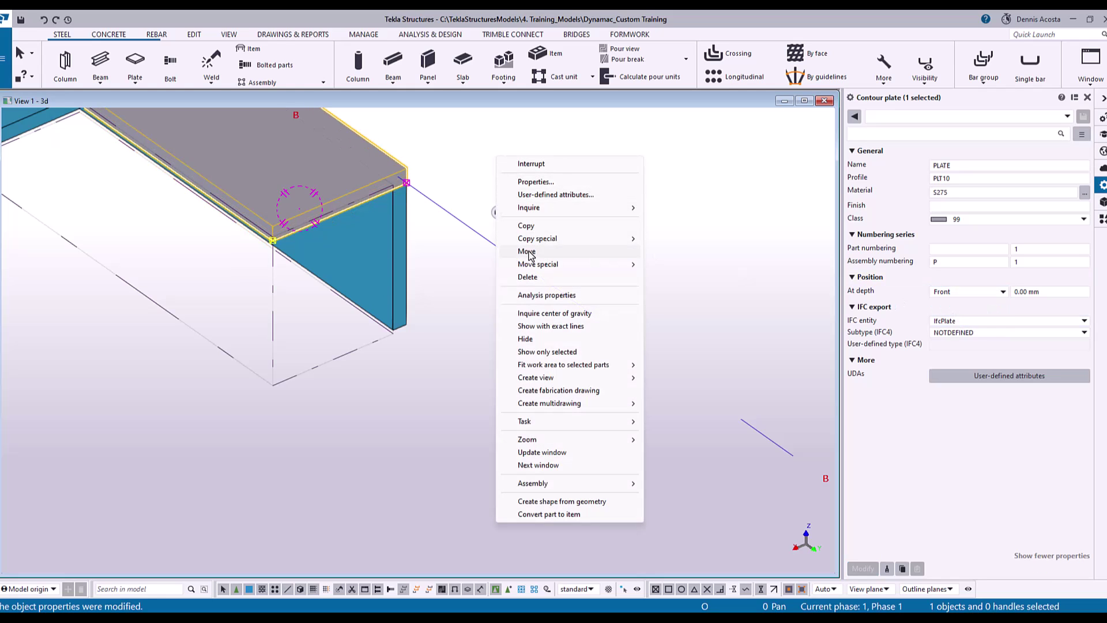
pyautogui.click(527, 251)
pyautogui.click(406, 183)
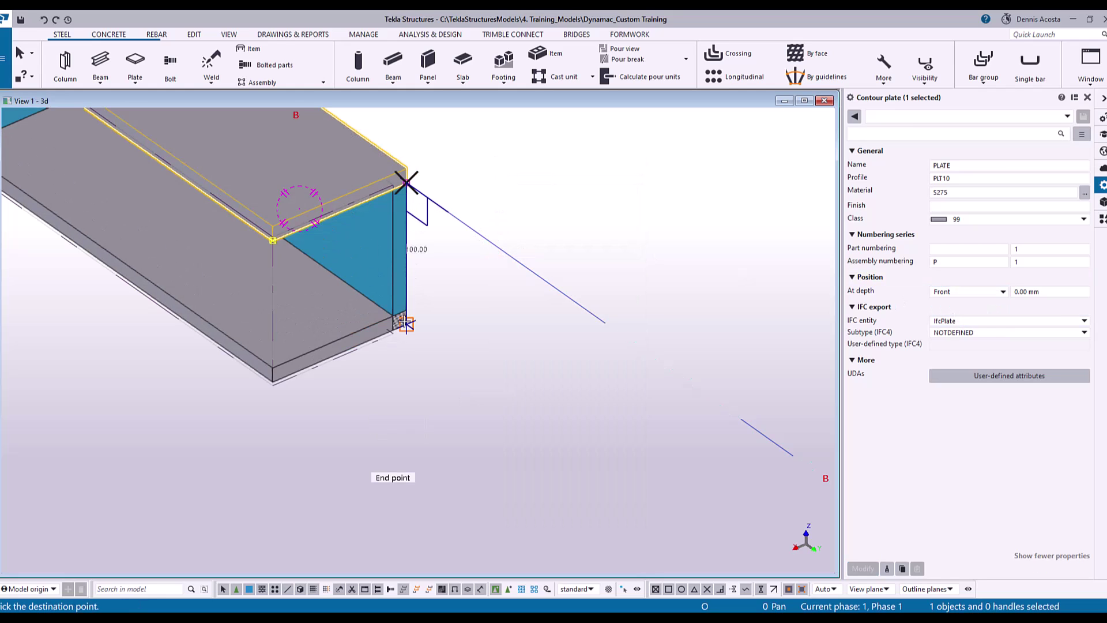
pyautogui.click(406, 324)
pyautogui.rightClick(486, 189)
pyautogui.click(499, 196)
pyautogui.scroll(-1, 452, 300)
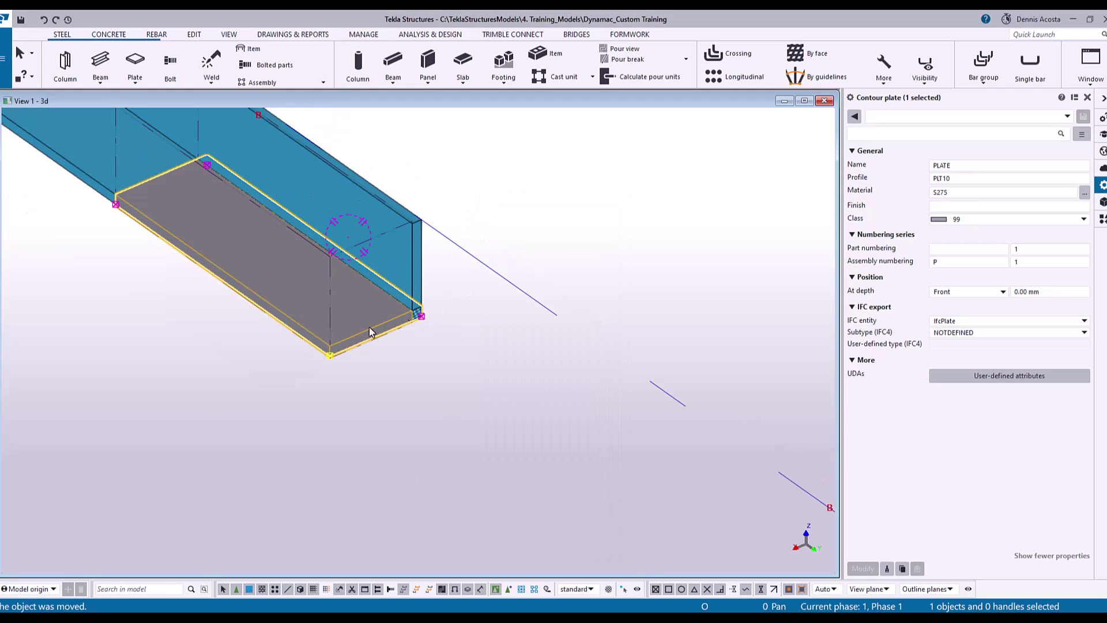
pyautogui.keyDown('ctrl'); pyautogui.moveTo(369, 332); pyautogui.dragTo(309, 295, button='middle'); pyautogui.keyUp('ctrl')
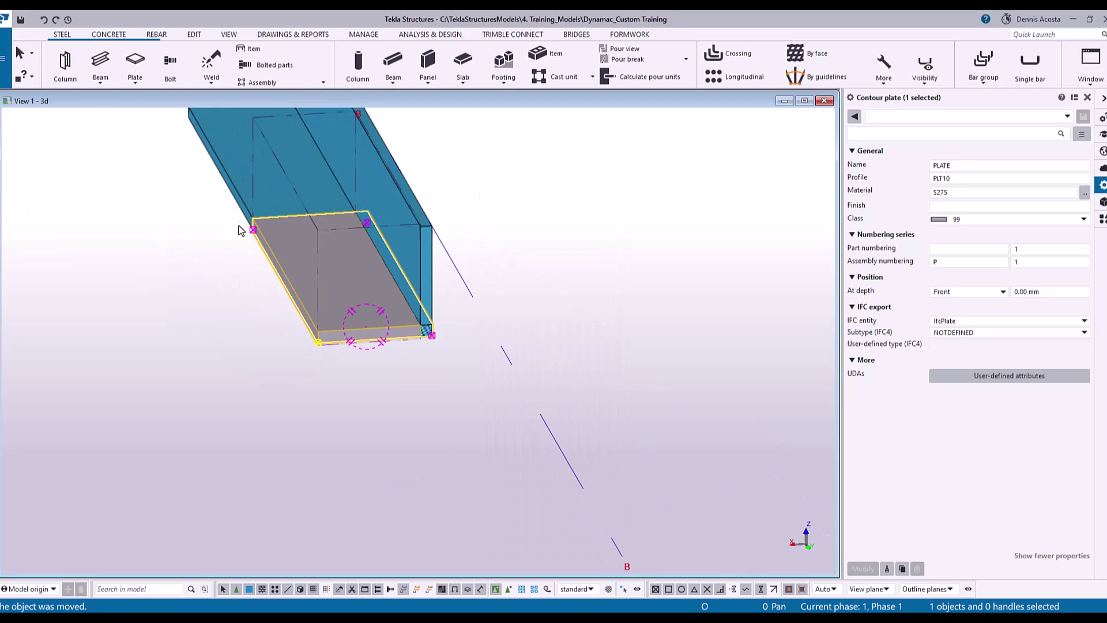
# Step: Move the contour plate's two outer corner points, away from the vertical leg, 50 mm down so the plate slopes
pyautogui.moveTo(241, 230); pyautogui.dragTo(314, 340)
pyautogui.rightClick(367, 227)
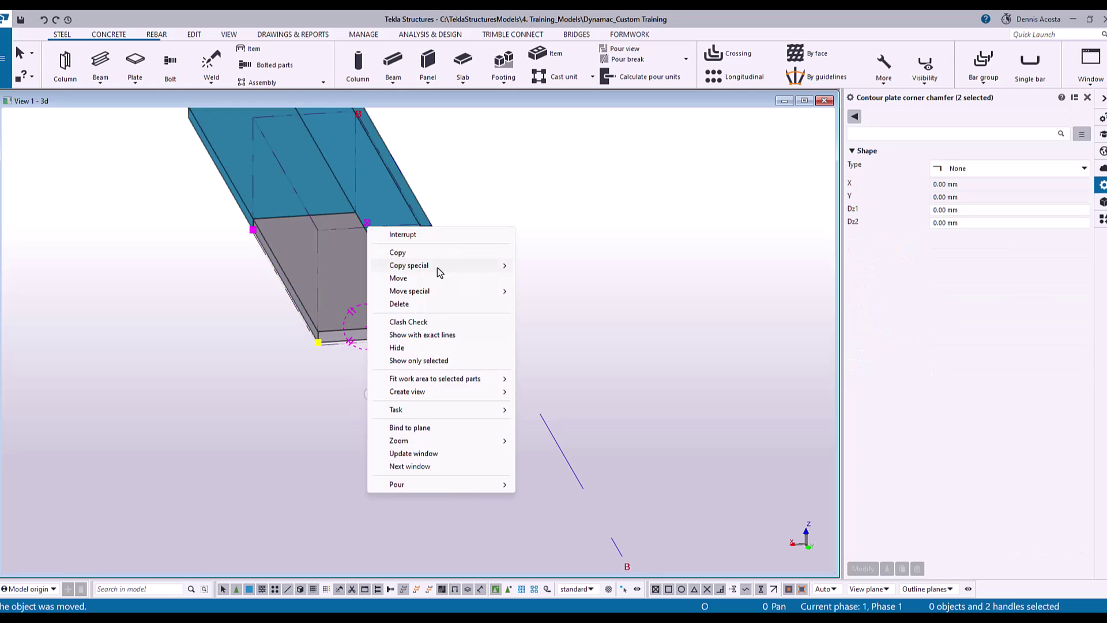
pyautogui.moveTo(437, 292)
pyautogui.click(539, 292)
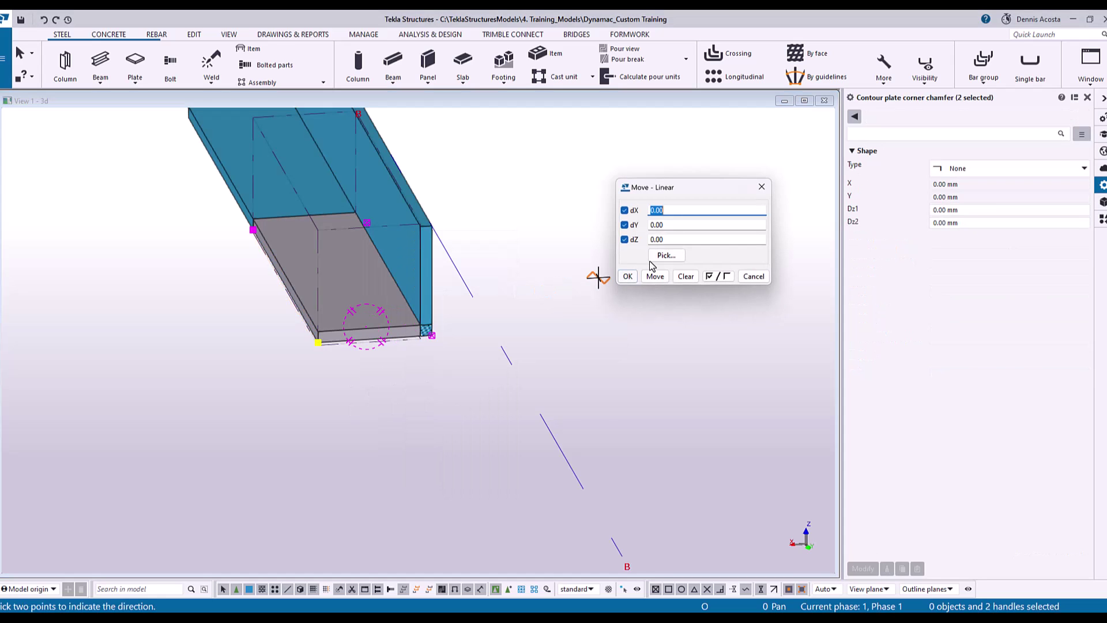
pyautogui.moveTo(675, 239); pyautogui.dragTo(584, 236)
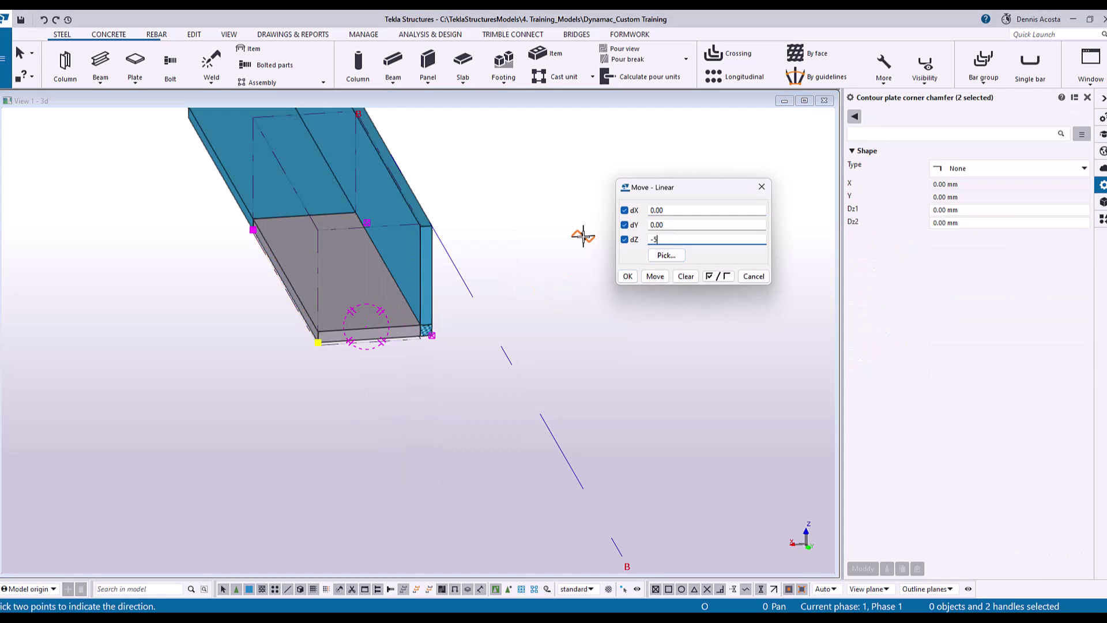
pyautogui.click(661, 279)
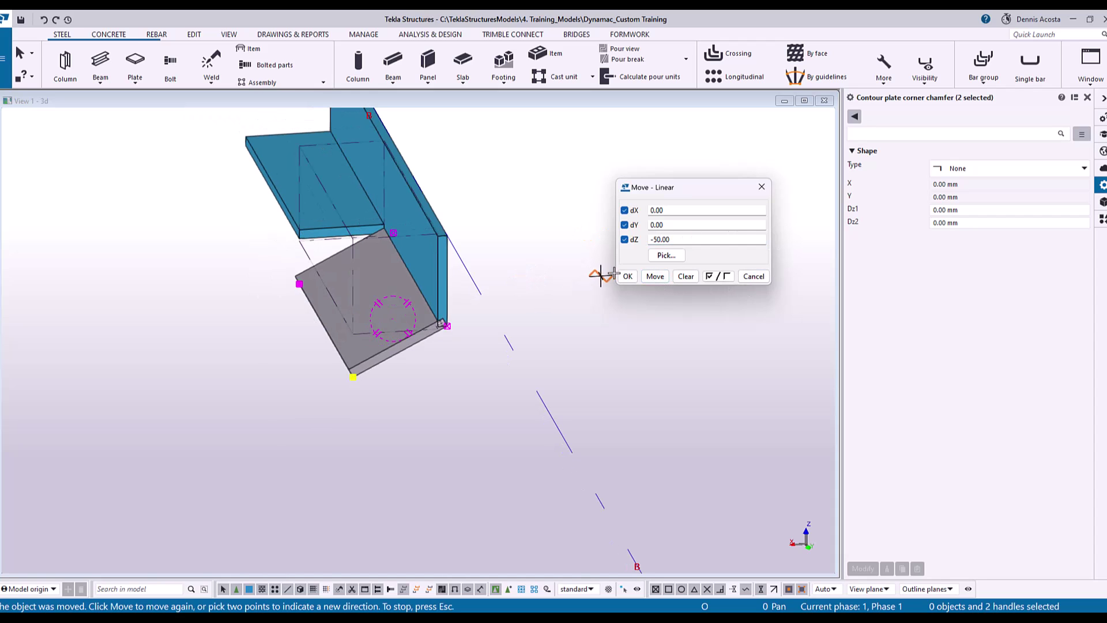
# Step: Lower the plate's two outer corner points by a further 10 mm and end the linear move
pyautogui.moveTo(654, 240); pyautogui.dragTo(702, 234)
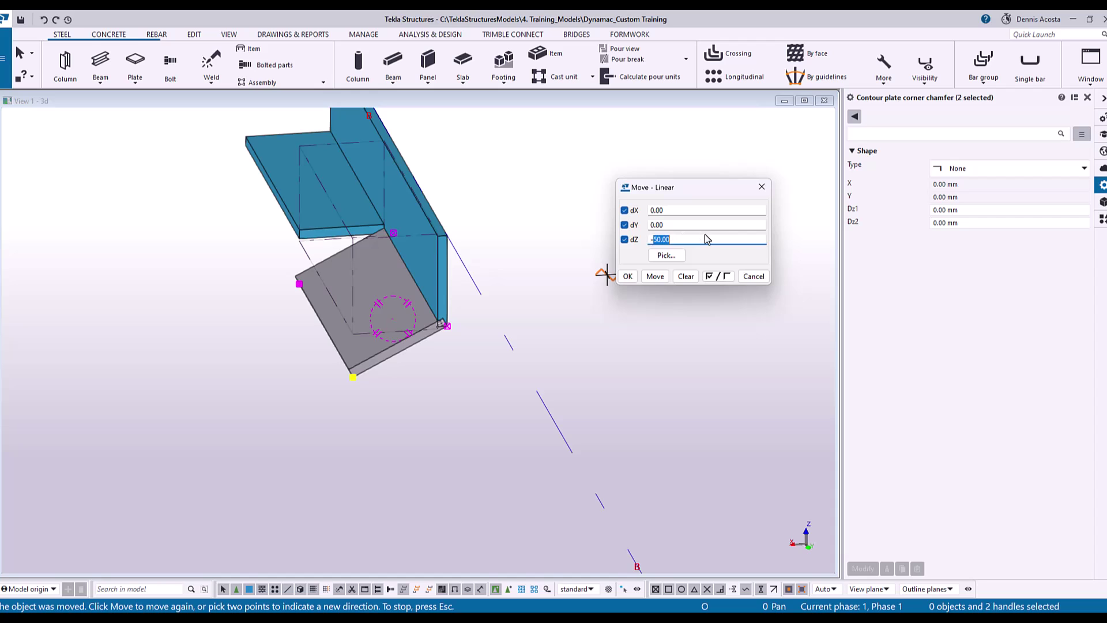
pyautogui.write('10')
pyautogui.click(650, 277)
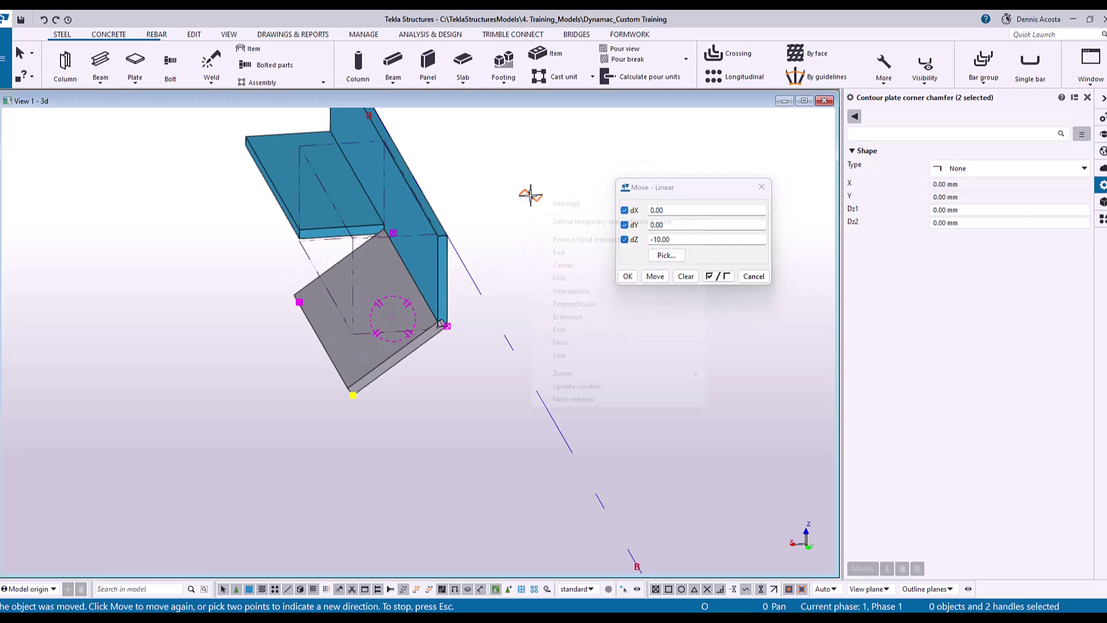
pyautogui.click(765, 186)
# Step: Rename the L100*100*10 beam as ANGLE and apply the change
pyautogui.scroll(-2, 629, 271)
pyautogui.click(473, 321)
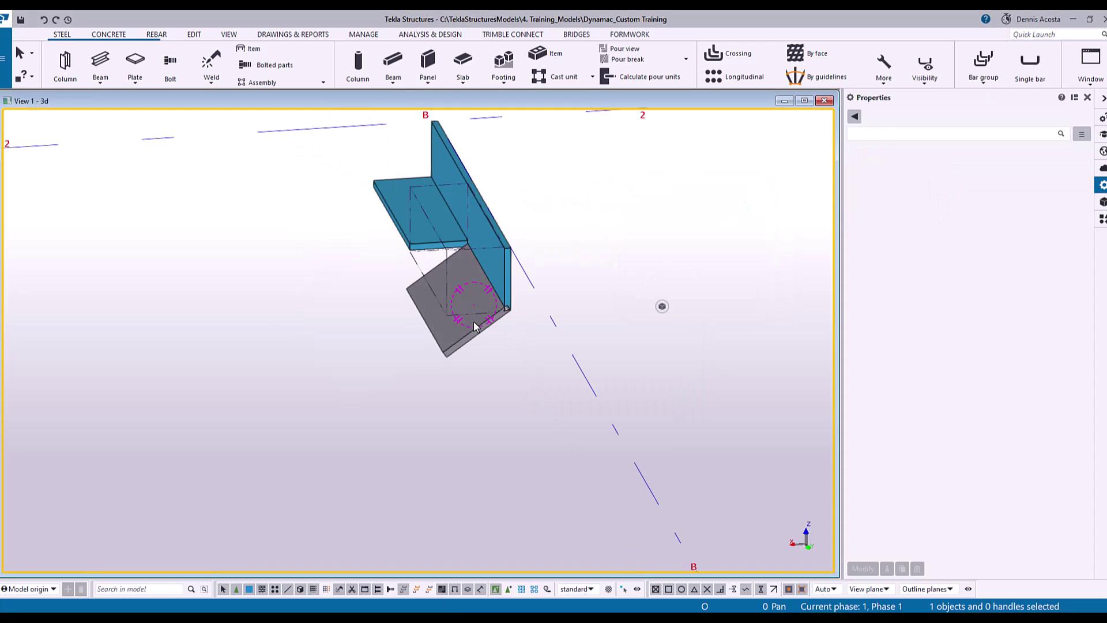
pyautogui.keyDown('ctrl'); pyautogui.moveTo(474, 321); pyautogui.dragTo(573, 350, button='middle'); pyautogui.keyUp('ctrl')
pyautogui.scroll(-3, 573, 350)
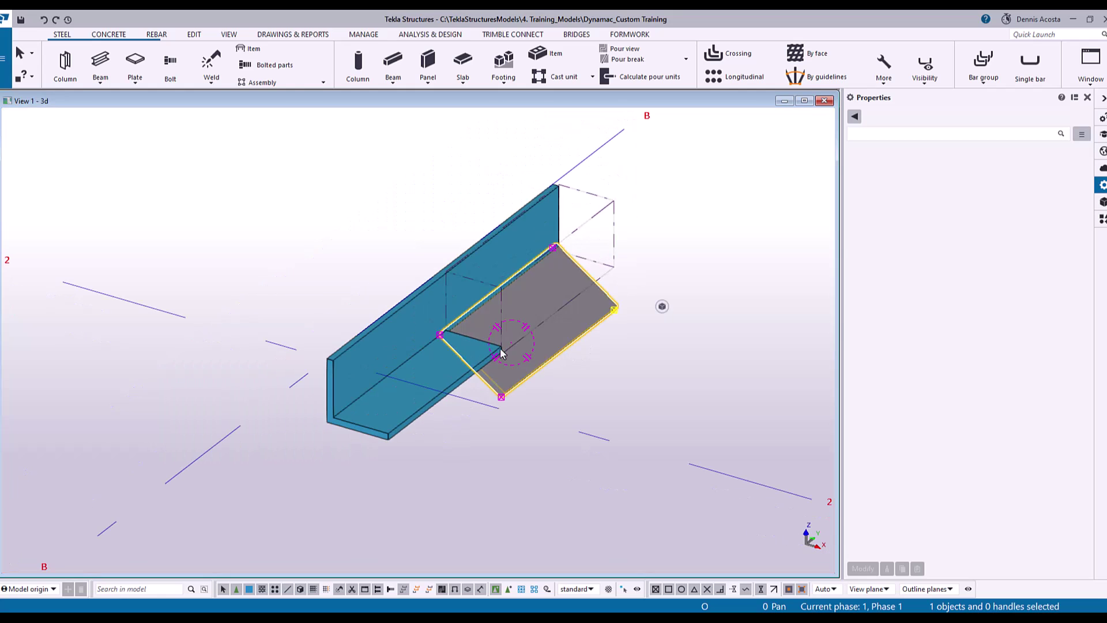
pyautogui.click(419, 313)
pyautogui.click(551, 336)
pyautogui.keyDown('ctrl'); pyautogui.moveTo(535, 334); pyautogui.dragTo(365, 248, button='middle'); pyautogui.keyUp('ctrl')
pyautogui.click(391, 341)
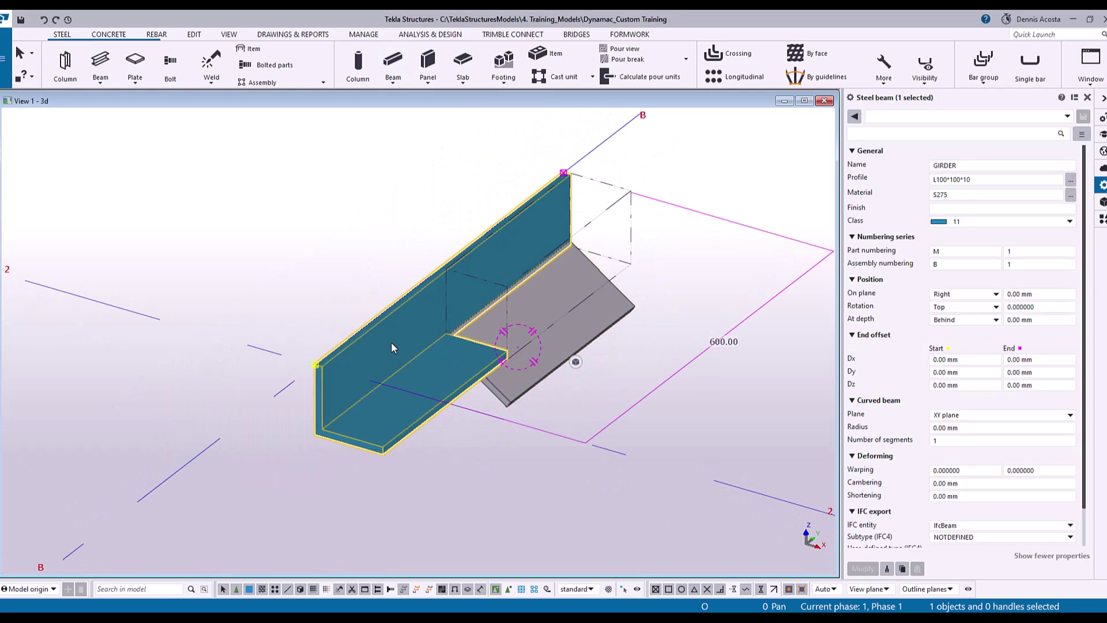
pyautogui.doubleClick(967, 167)
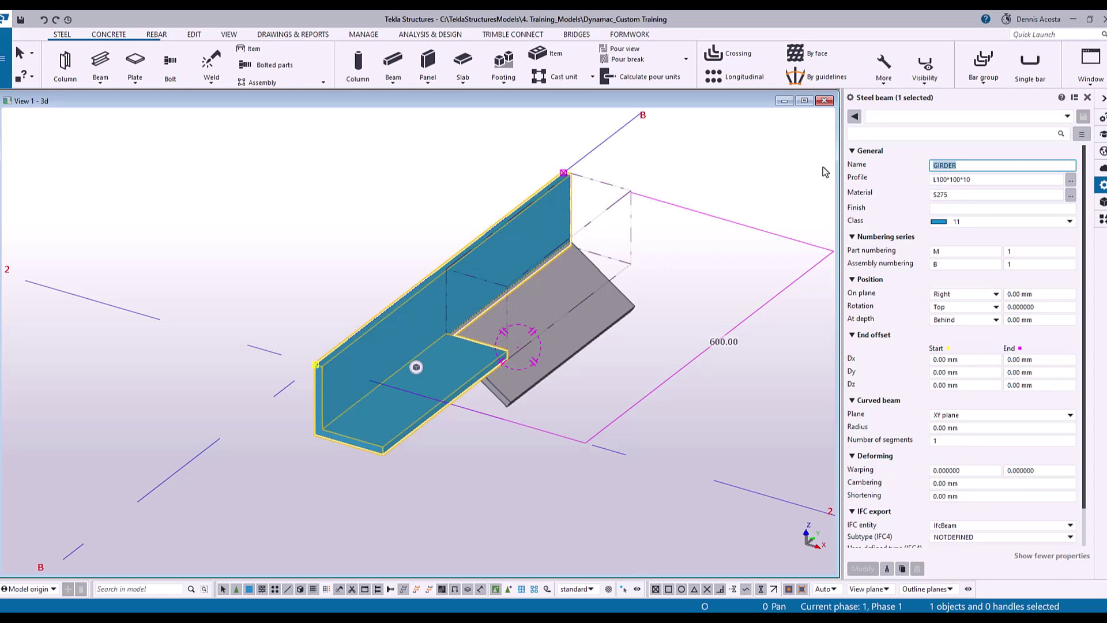
pyautogui.write('ANGLE')
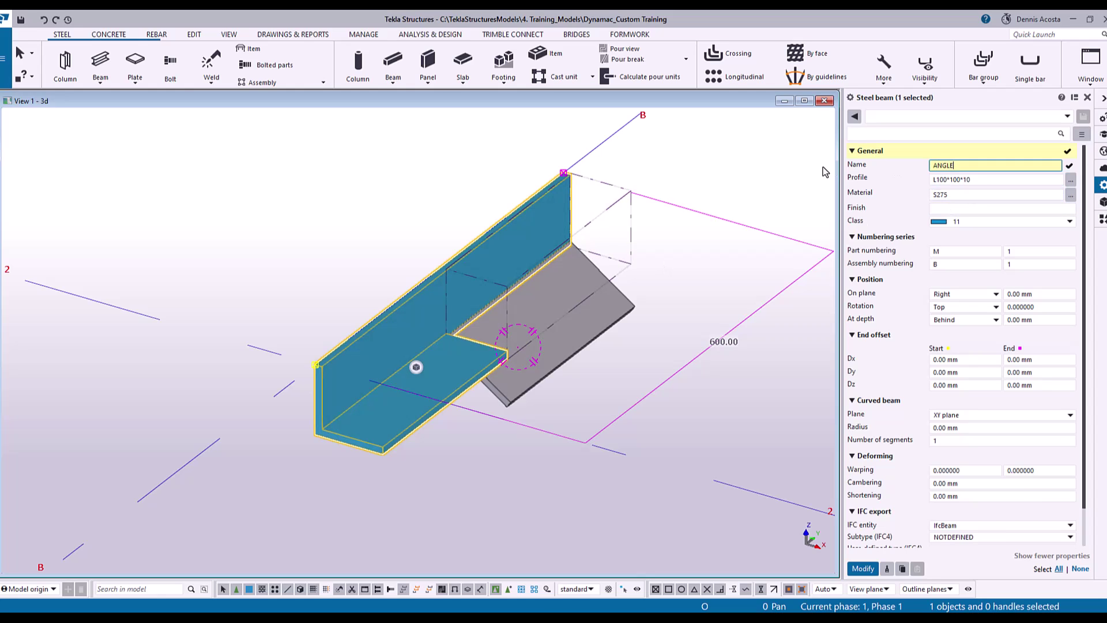
pyautogui.press('Return')
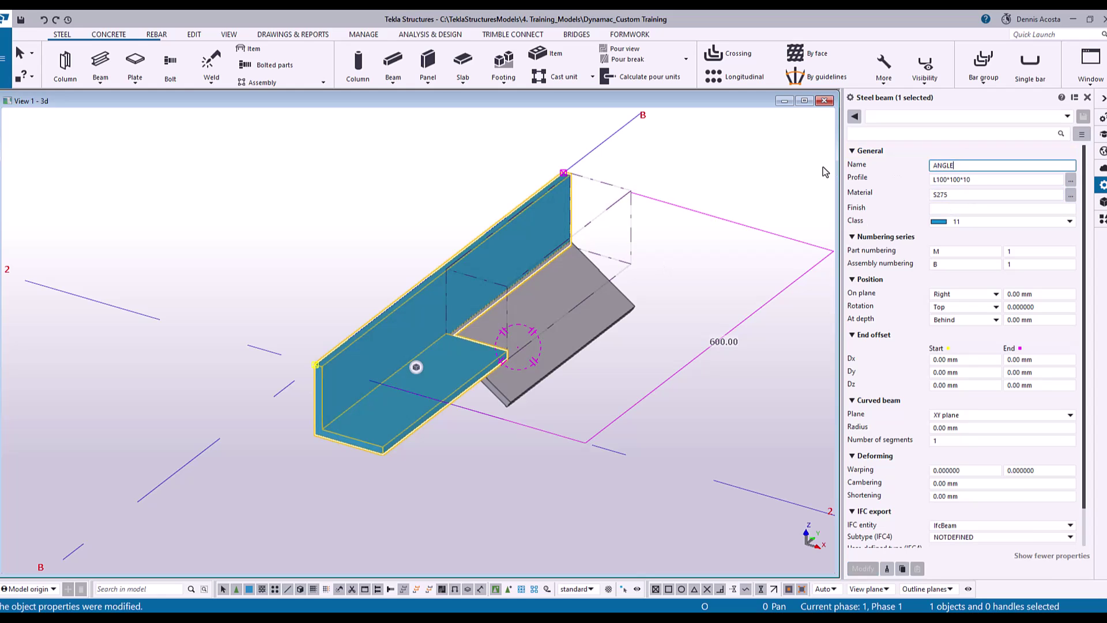
pyautogui.click(400, 205)
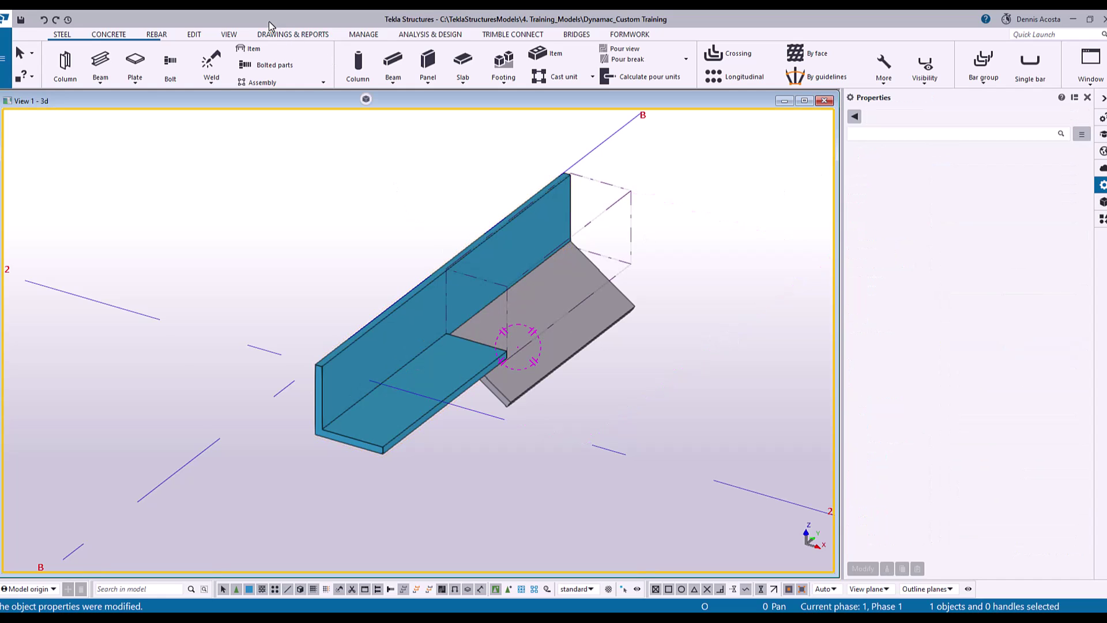
# Step: Attach the sloped contour plate to the angle as added material
pyautogui.click(195, 35)
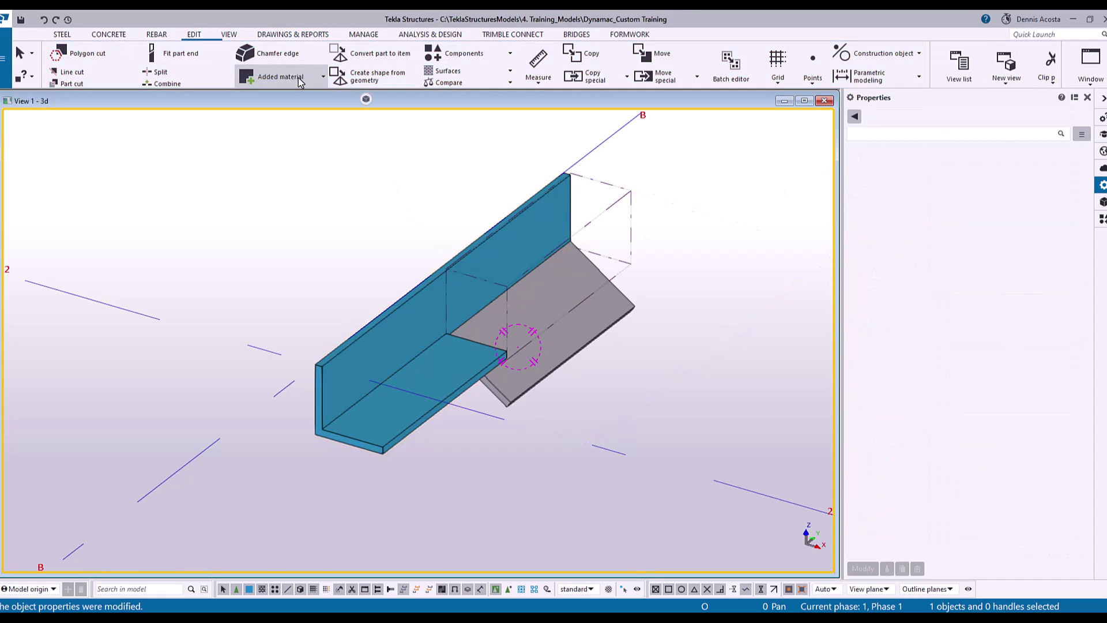
pyautogui.click(322, 77)
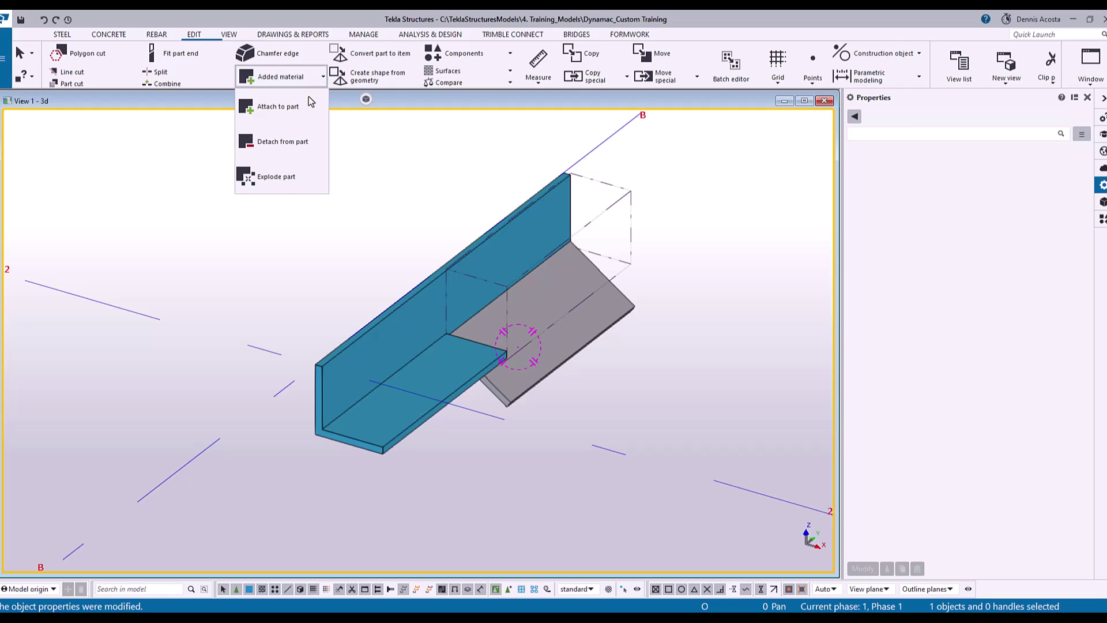
pyautogui.click(279, 110)
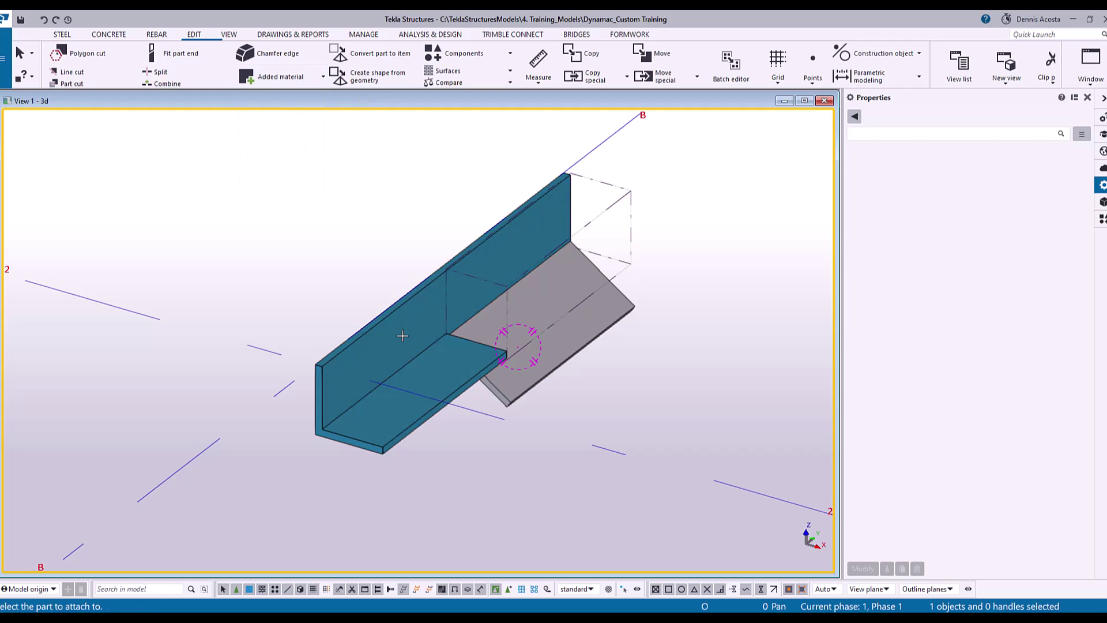
pyautogui.click(403, 335)
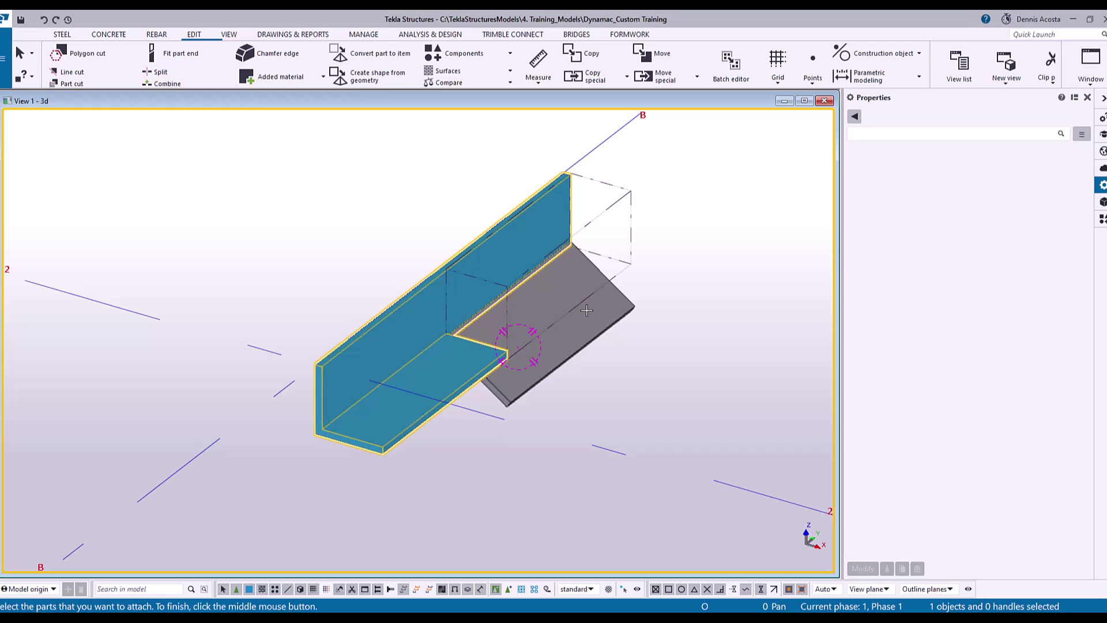
pyautogui.click(561, 287)
pyautogui.middleClick(708, 237)
pyautogui.rightClick(691, 154)
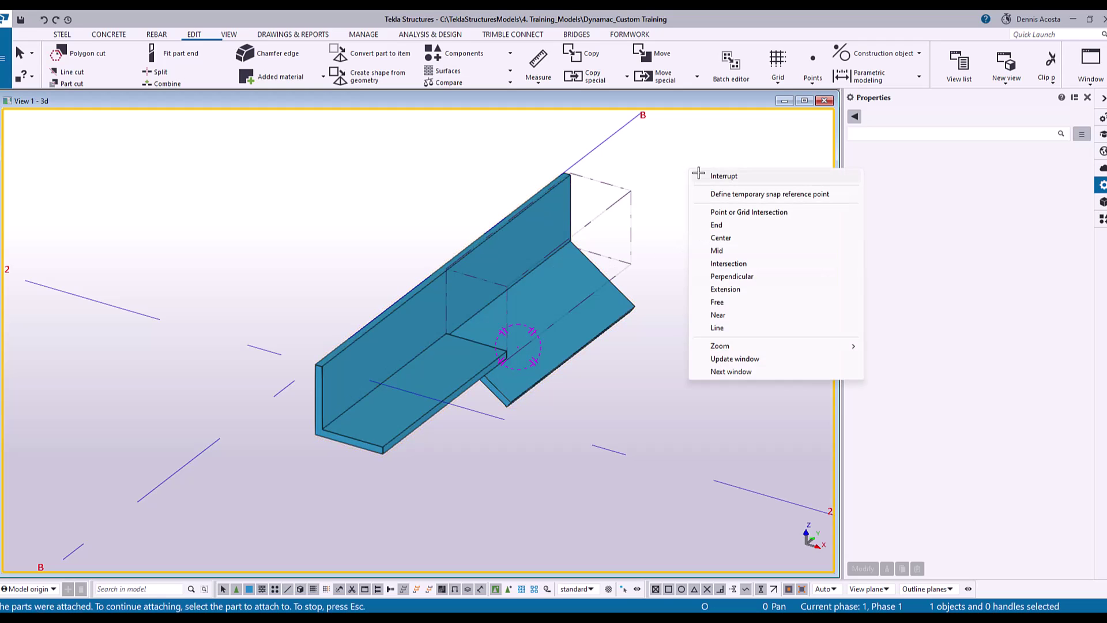
pyautogui.click(707, 168)
# Step: Examine the combined angle's properties, its shape in 3D and its location on the grid
pyautogui.click(355, 430)
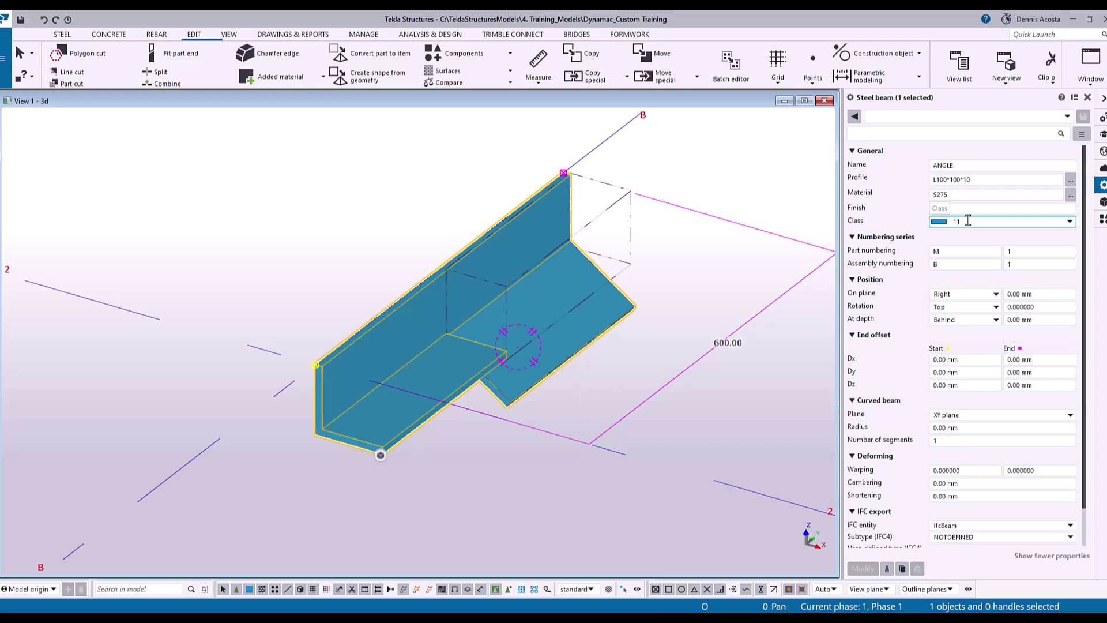
pyautogui.click(642, 359)
pyautogui.scroll(-2, 642, 359)
pyautogui.keyDown('ctrl'); pyautogui.moveTo(615, 369); pyautogui.dragTo(566, 323, button='middle'); pyautogui.keyUp('ctrl')
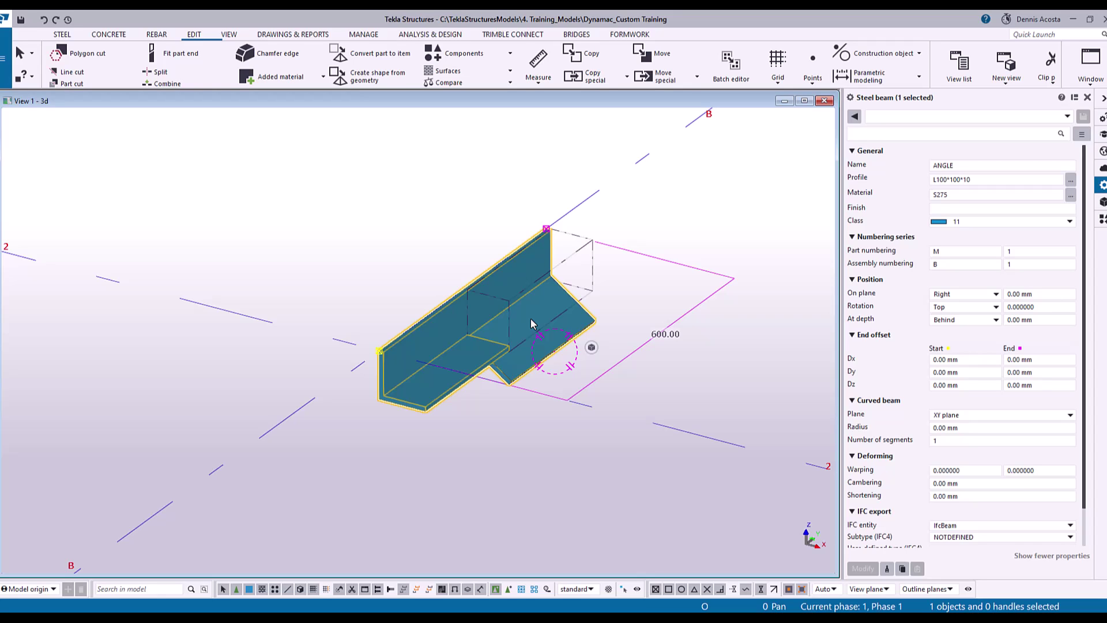
pyautogui.moveTo(533, 341); pyautogui.dragTo(350, 318, button='middle')
pyautogui.scroll(-2, 350, 319)
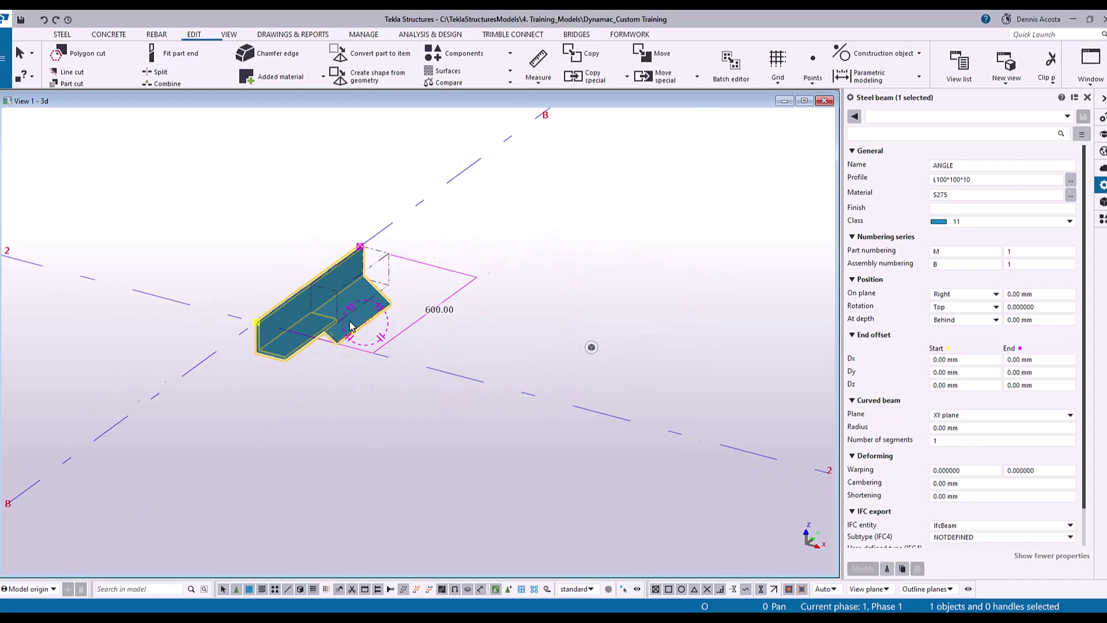
pyautogui.scroll(2, 353, 326)
pyautogui.scroll(-2, 356, 329)
pyautogui.scroll(-2, 359, 340)
pyautogui.moveTo(715, 245); pyautogui.dragTo(423, 415, button='middle')
pyautogui.scroll(-4, 430, 415)
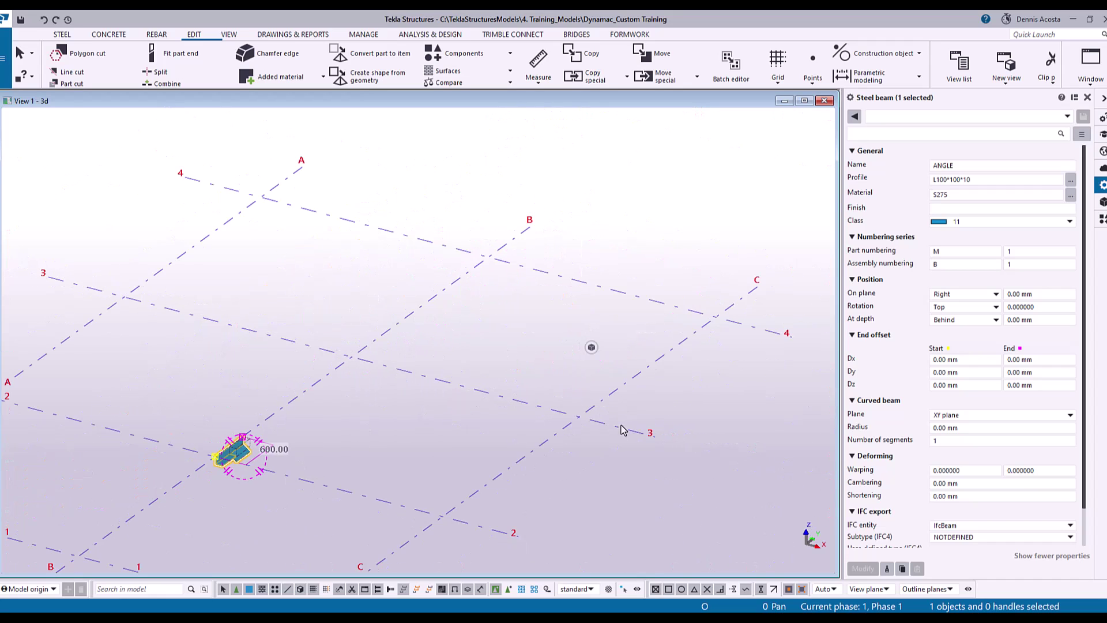
pyautogui.scroll(5, 599, 425)
pyautogui.scroll(-2, 563, 425)
# Step: Copy the combined angle from grid intersection B-2 to intersections B-3 and C-3
pyautogui.moveTo(56, 471); pyautogui.dragTo(407, 355, button='middle')
pyautogui.scroll(2, 392, 359)
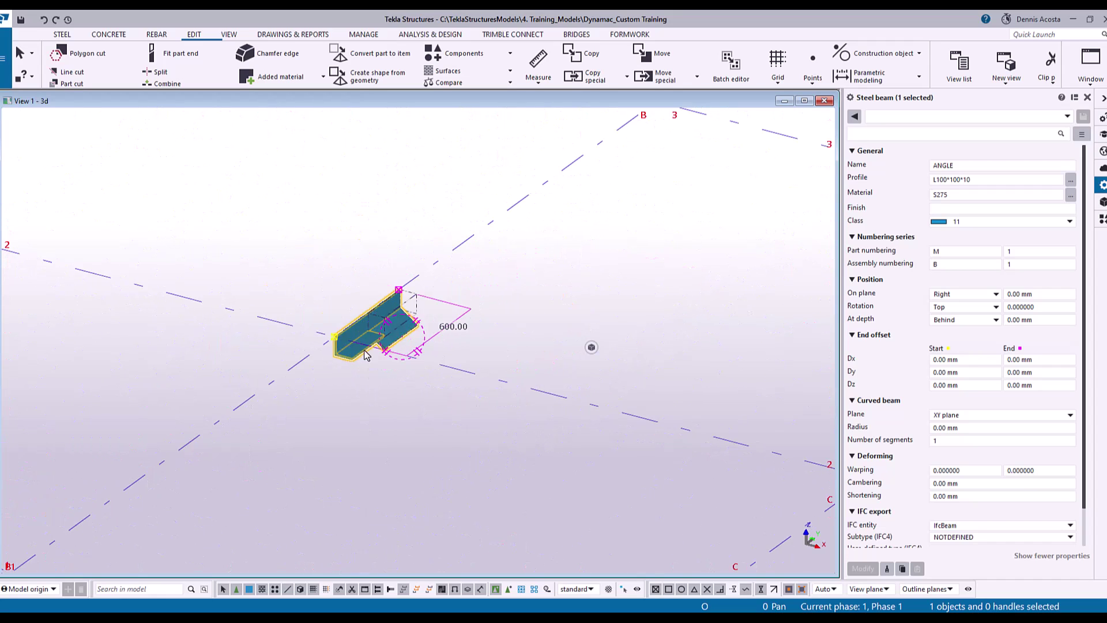
pyautogui.rightClick(360, 346)
pyautogui.click(402, 321)
pyautogui.click(334, 337)
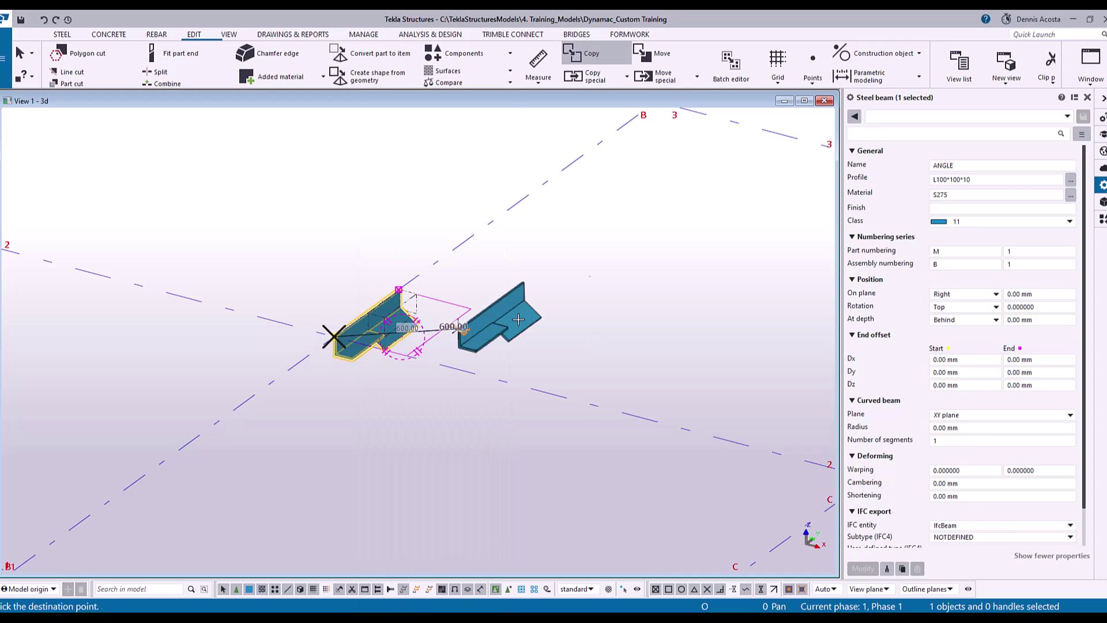
pyautogui.moveTo(538, 282); pyautogui.dragTo(257, 354, button='middle')
pyautogui.scroll(-2, 271, 354)
pyautogui.click(333, 243)
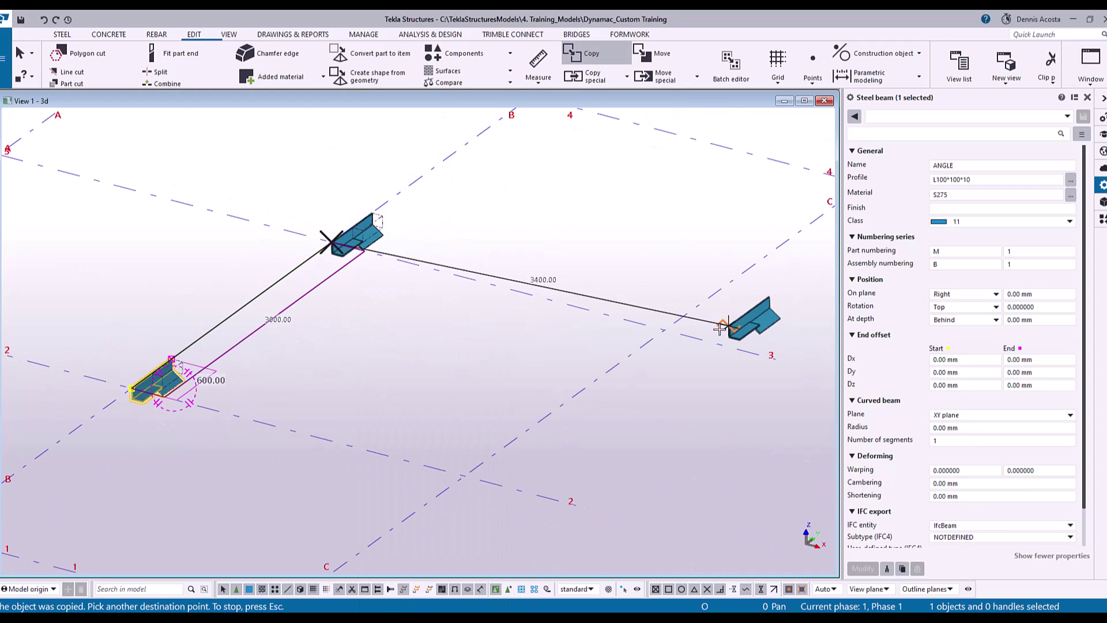
pyautogui.rightClick(614, 265)
pyautogui.click(648, 272)
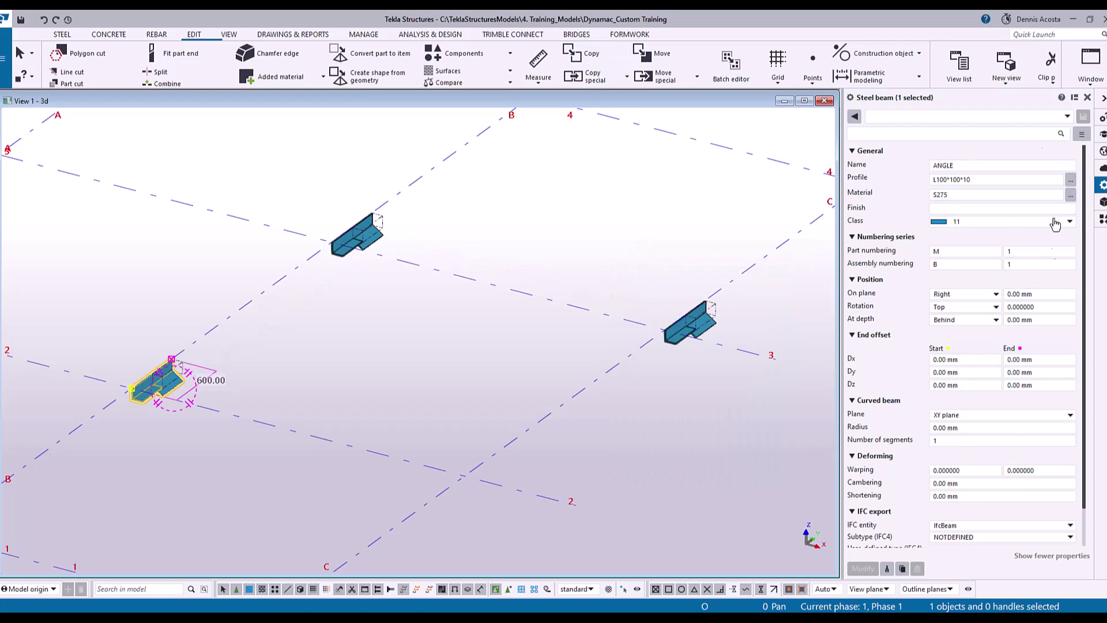
# Step: Delete the two angle copies on grid line 3
pyautogui.click(1006, 310)
pyautogui.moveTo(308, 166); pyautogui.dragTo(813, 421)
pyautogui.press('Delete')
pyautogui.moveTo(461, 407); pyautogui.dragTo(743, 358, button='middle')
pyautogui.scroll(8, 434, 323)
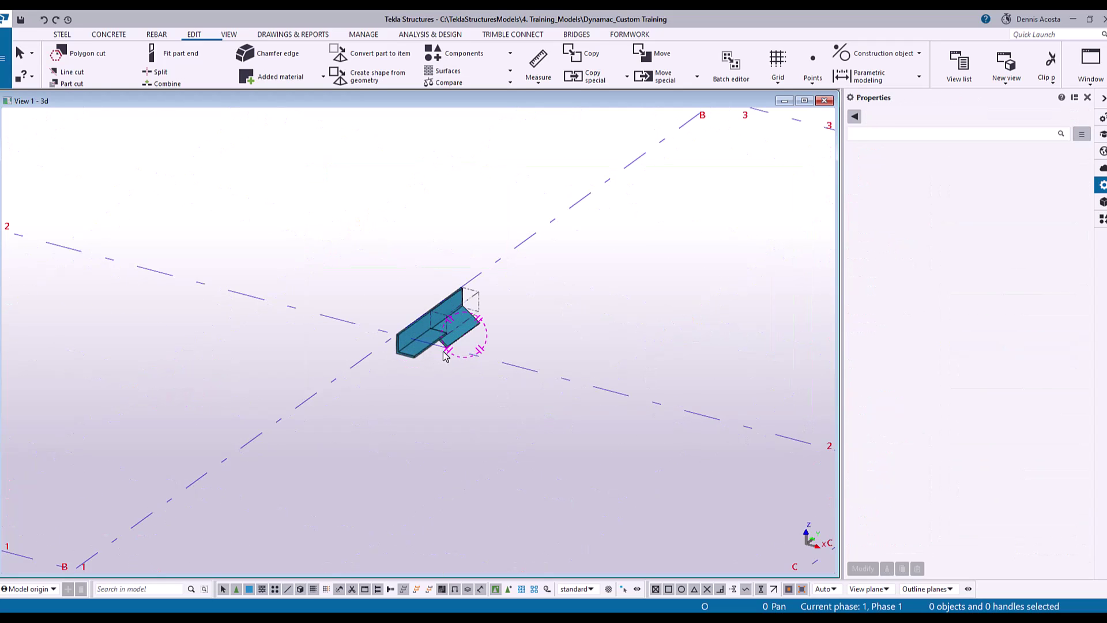
pyautogui.click(305, 294)
pyautogui.scroll(-3, 305, 293)
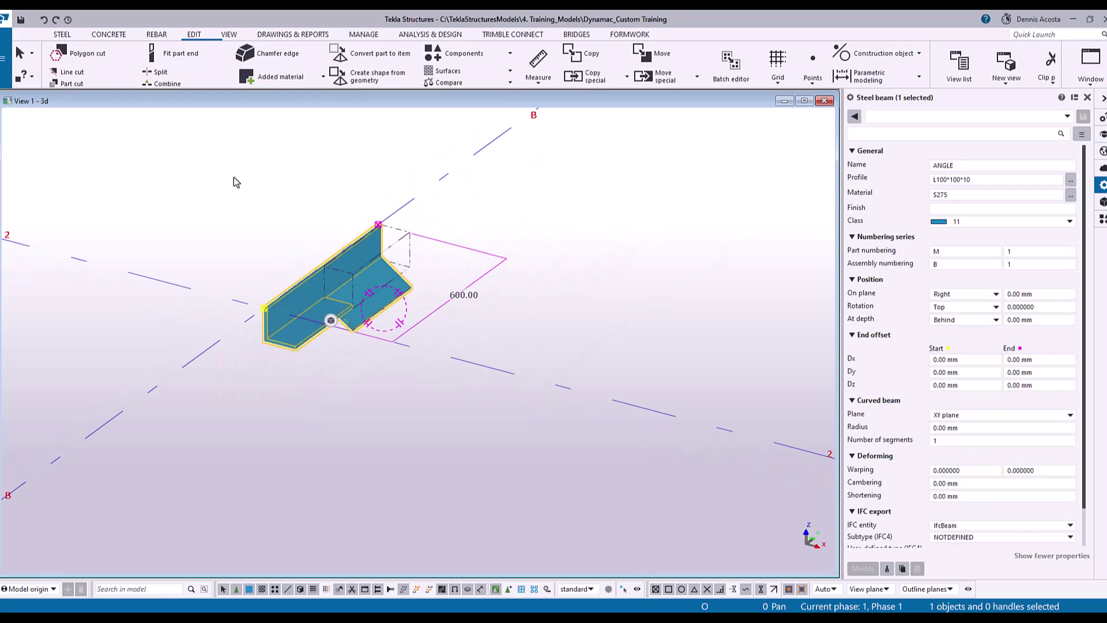
pyautogui.moveTo(211, 147); pyautogui.dragTo(518, 472)
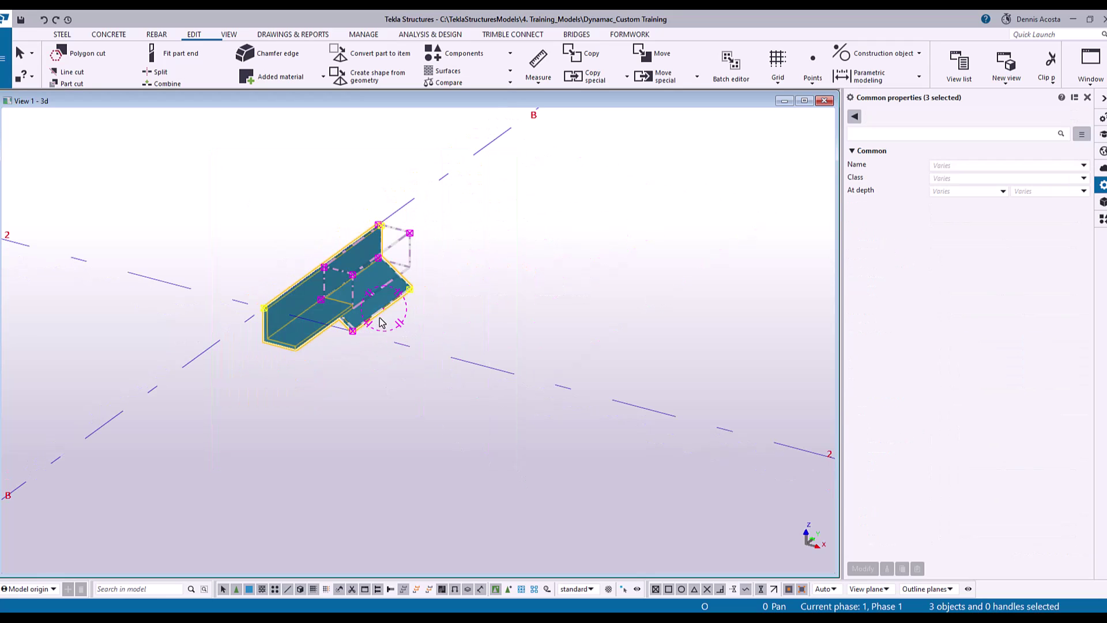
pyautogui.rightClick(378, 298)
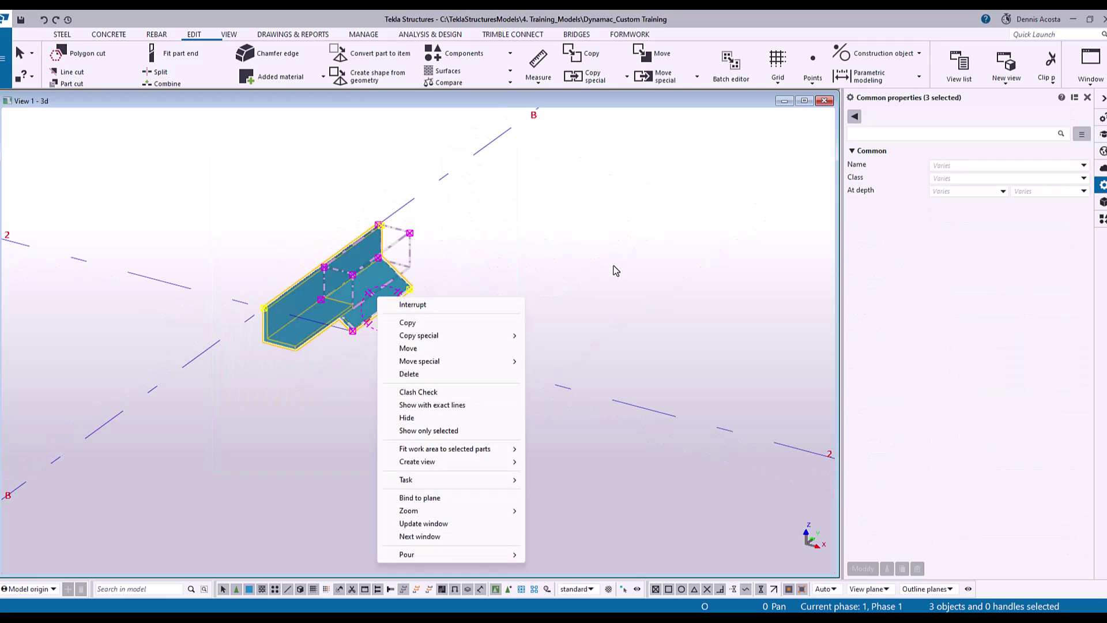
pyautogui.click(396, 292)
# Step: Try to convert the combined angle part to an item, declining to continue at the warning
pyautogui.click(313, 297)
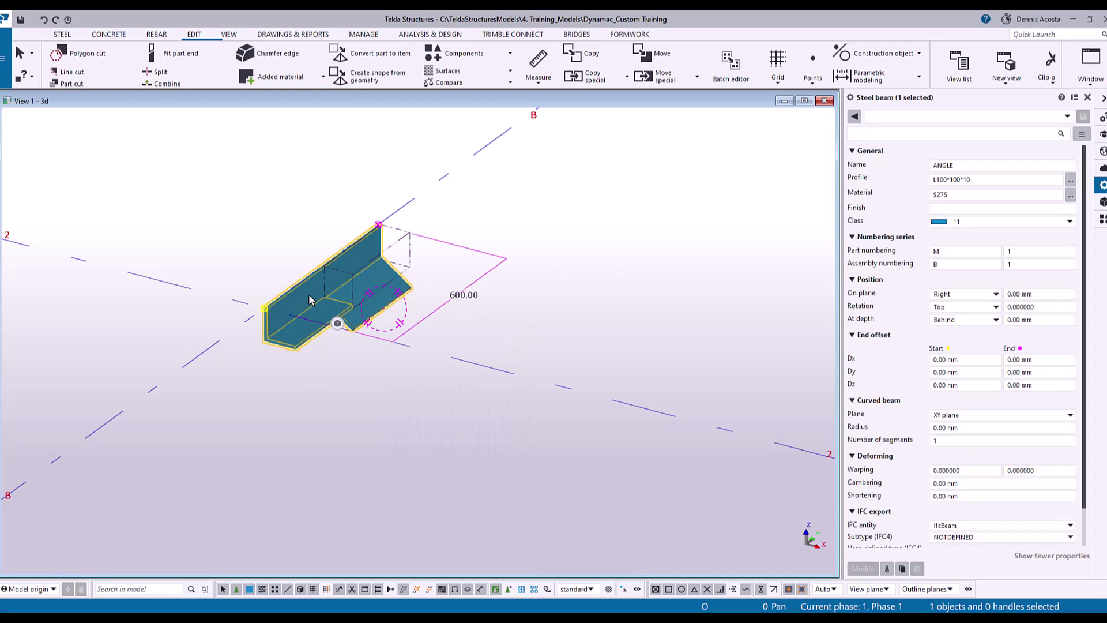
pyautogui.rightClick(316, 299)
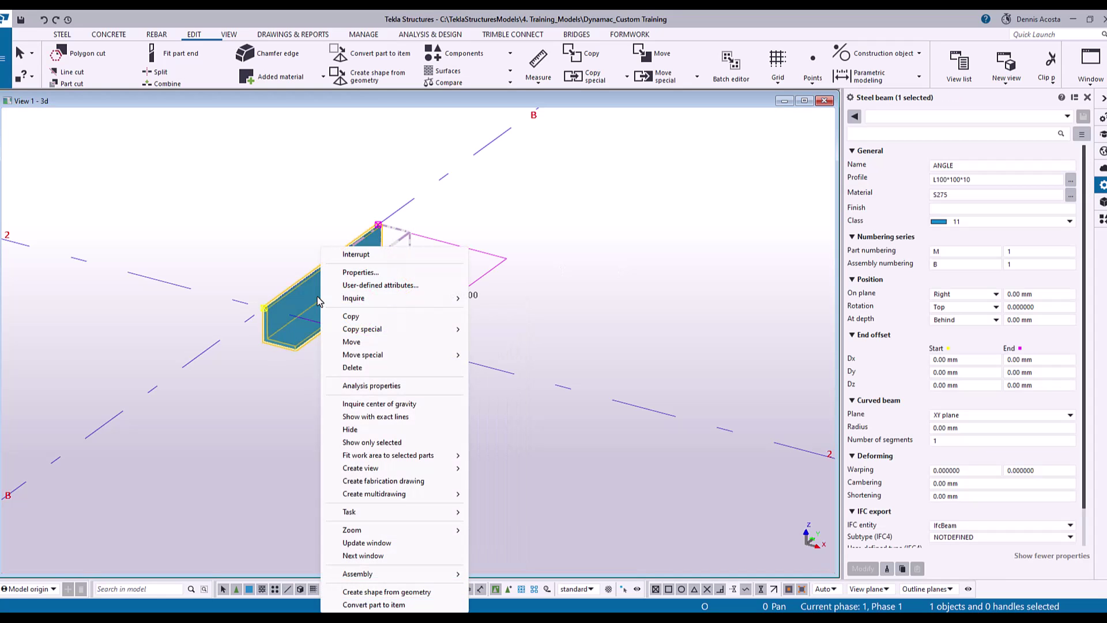
pyautogui.click(397, 605)
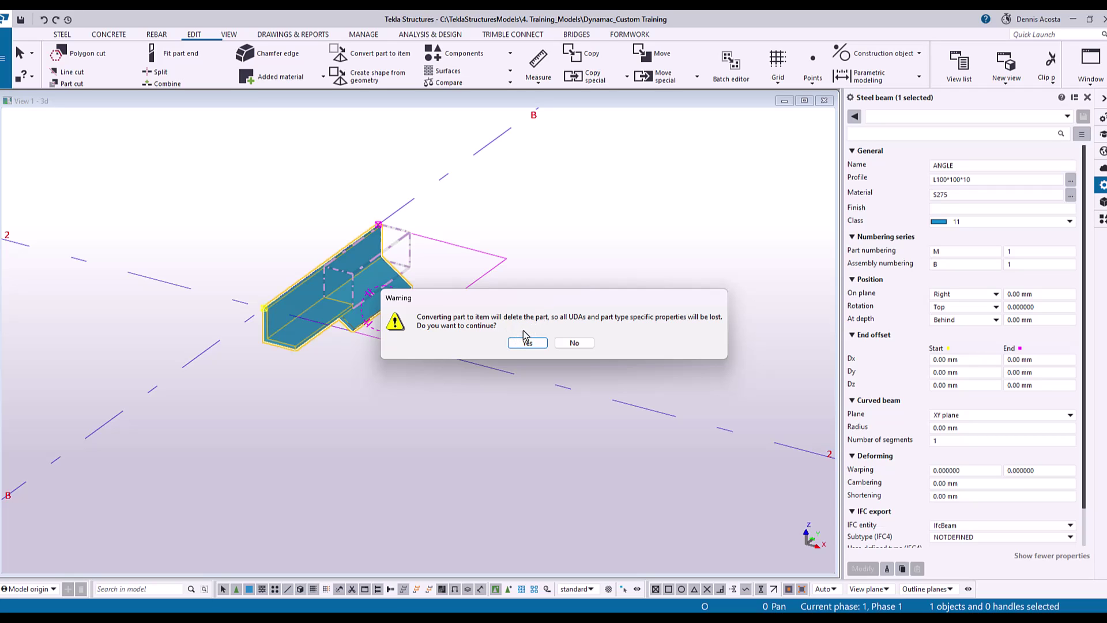
pyautogui.click(584, 344)
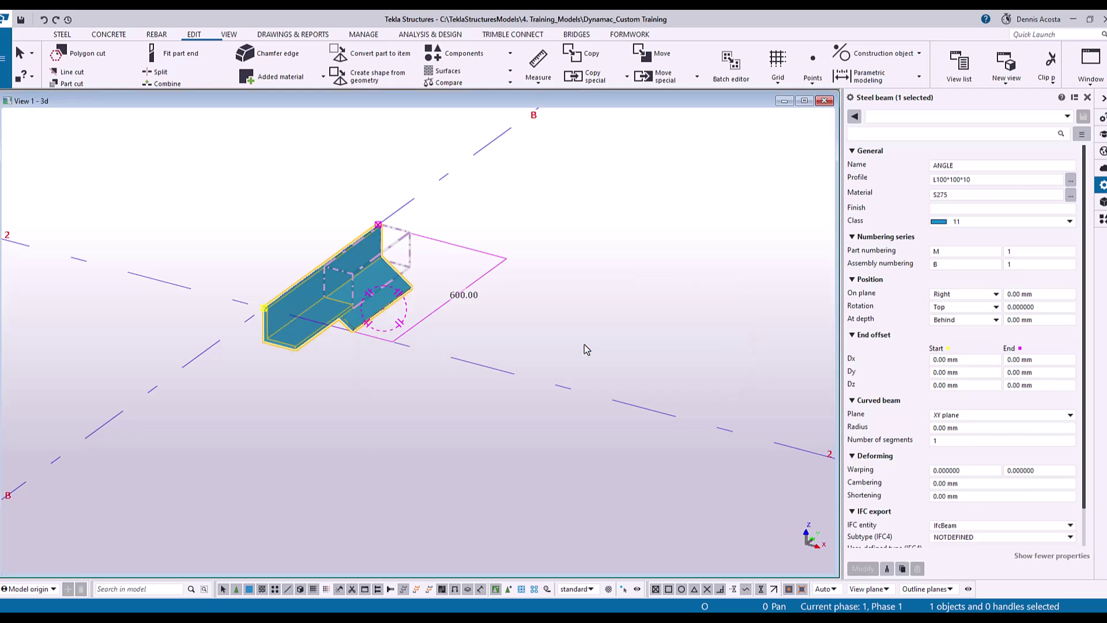
# Step: Create a reusable shape from the geometry of the combined angle at grid intersection B-2
pyautogui.rightClick(305, 302)
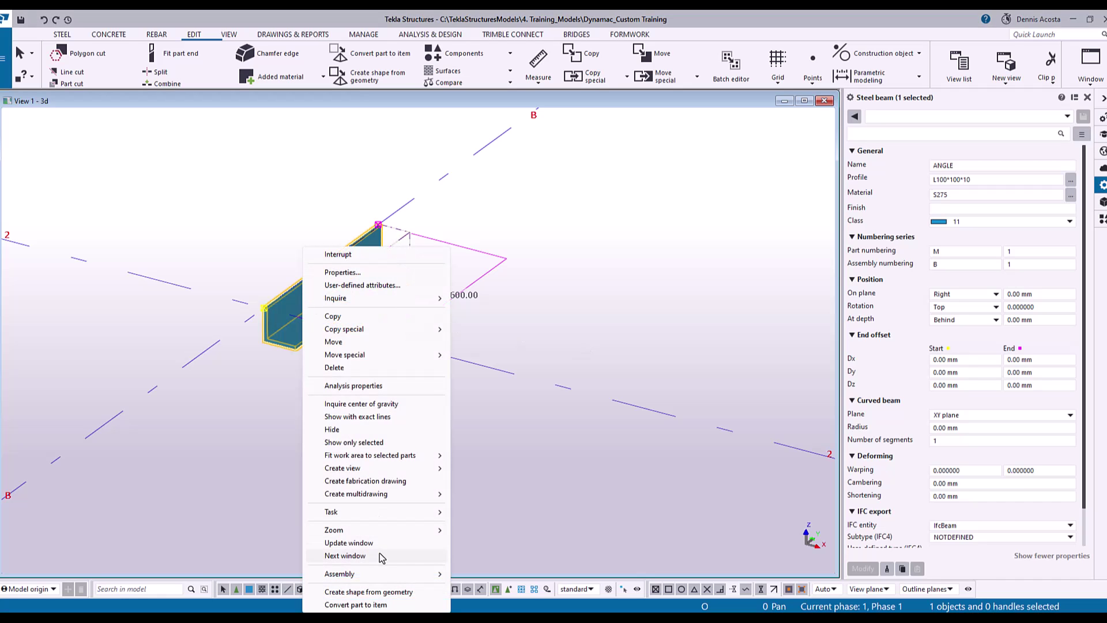
pyautogui.click(380, 592)
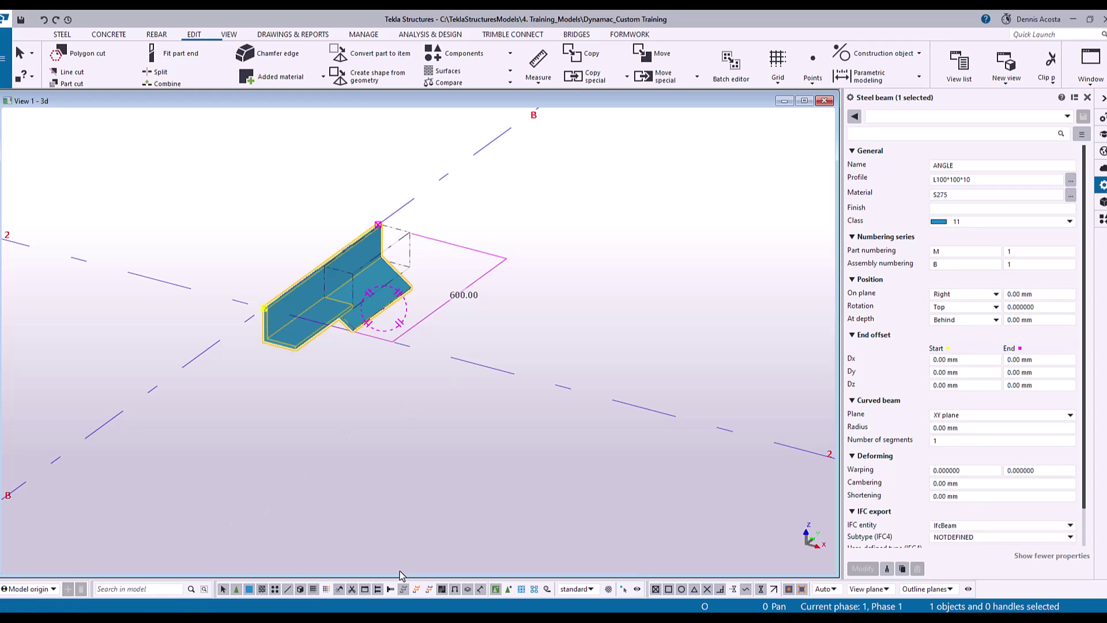
pyautogui.click(649, 252)
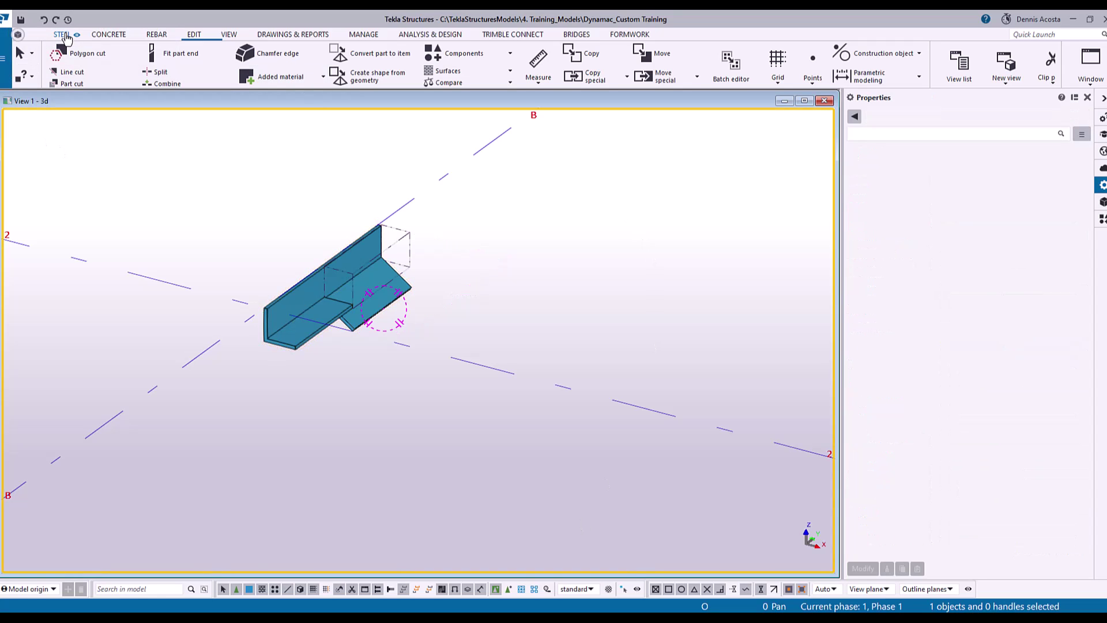
# Step: Start a new steel item and choose the ungrouped shape B/2-3/+0_+0_ANGLE for it in the shape catalog
pyautogui.click(62, 35)
pyautogui.click(253, 49)
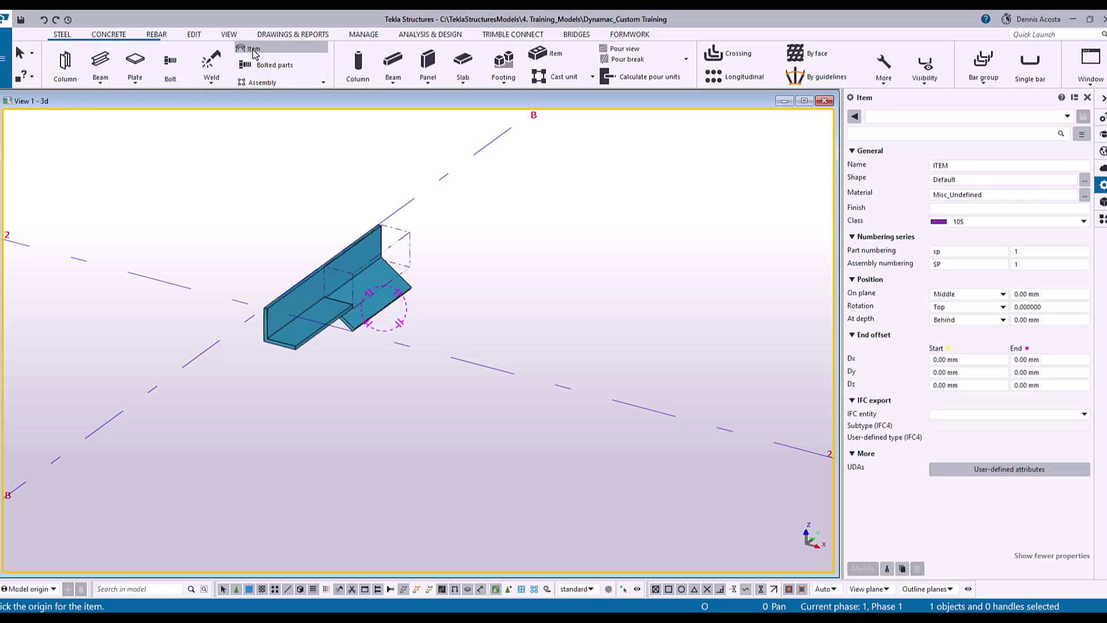
pyautogui.click(1085, 181)
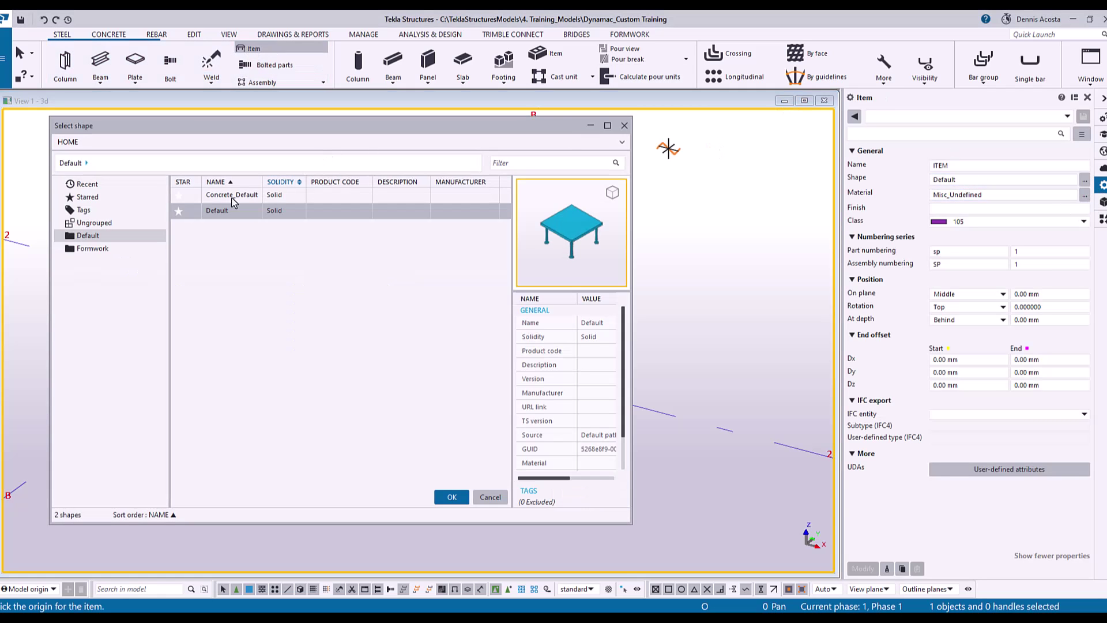
pyautogui.click(93, 223)
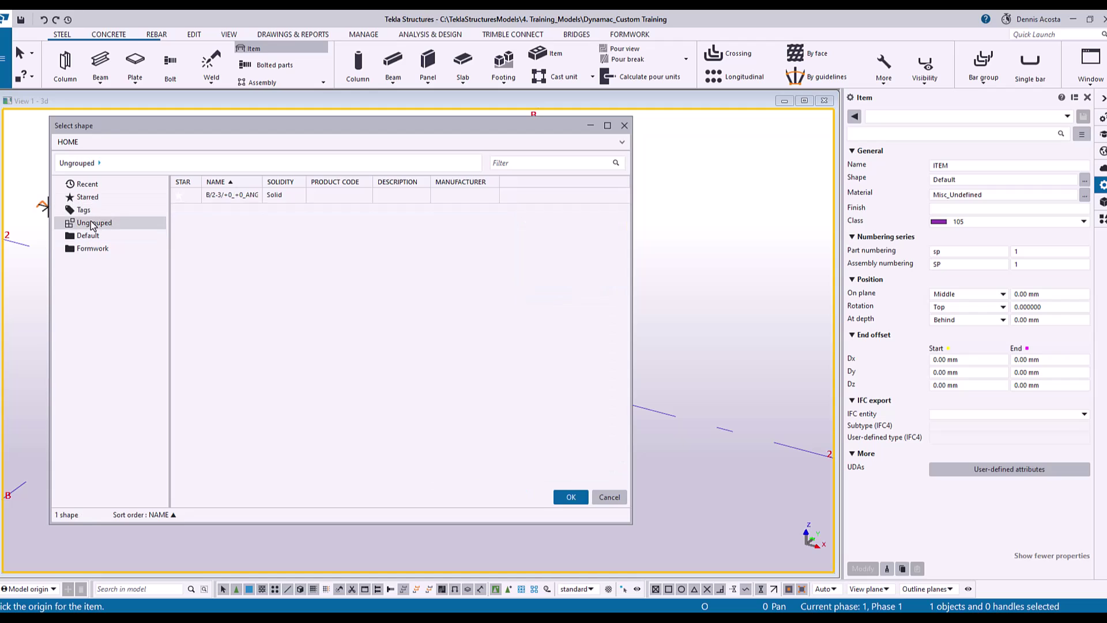
pyautogui.click(225, 196)
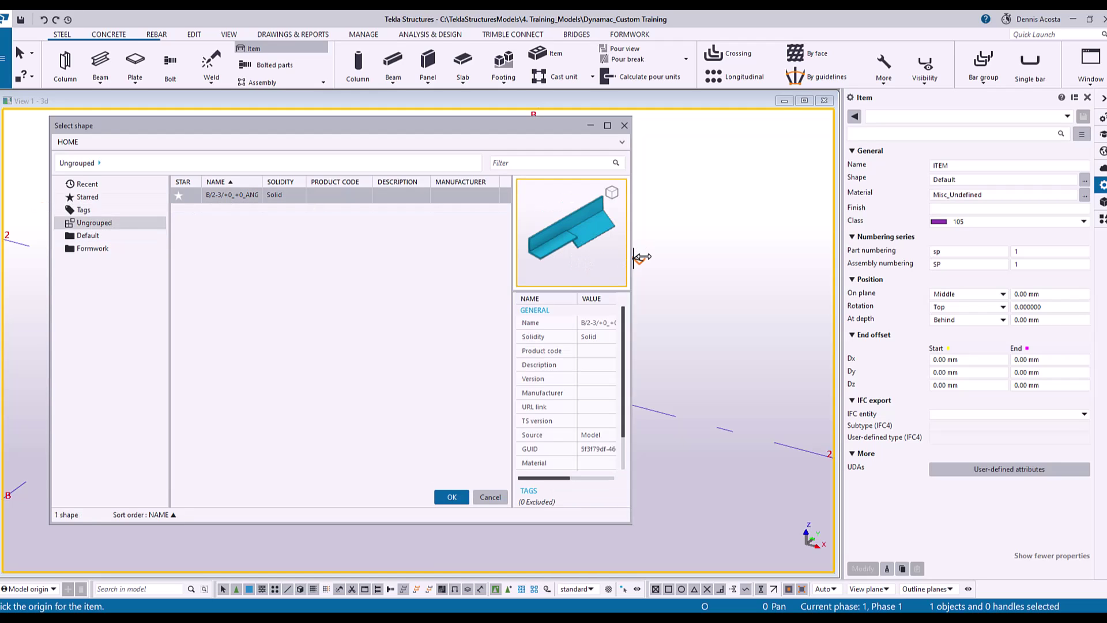
# Step: Enlarge the shape preview, examine the angle shape from different directions, and widen the name column to read its full name
pyautogui.moveTo(632, 258); pyautogui.dragTo(806, 258)
pyautogui.moveTo(688, 292); pyautogui.dragTo(522, 299)
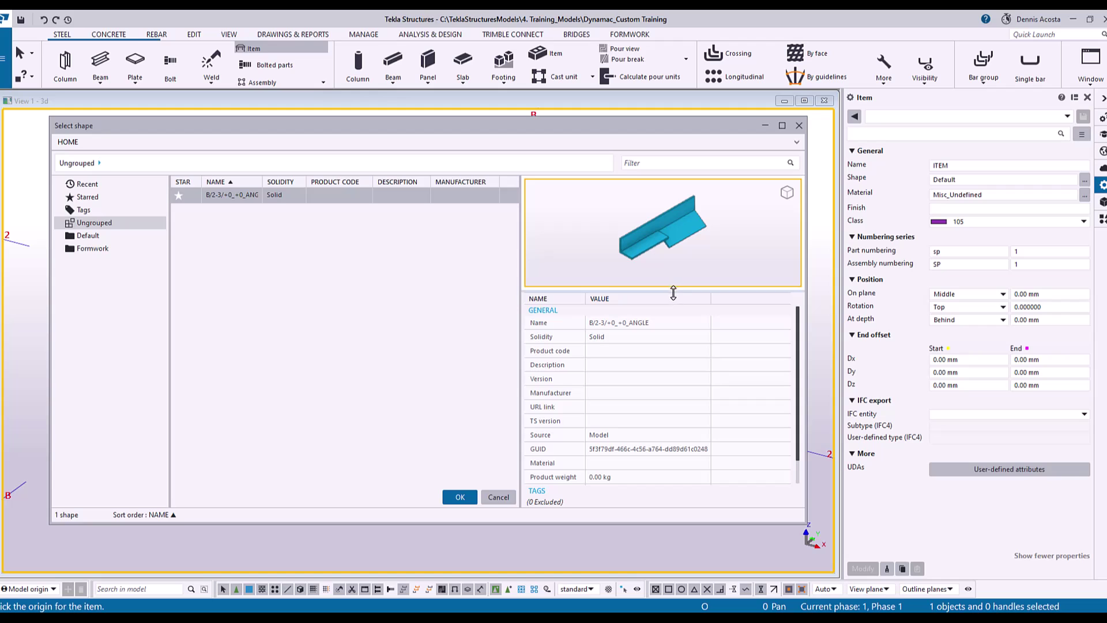
pyautogui.moveTo(672, 292); pyautogui.dragTo(672, 355)
pyautogui.scroll(3, 653, 274)
pyautogui.scroll(-1, 684, 268)
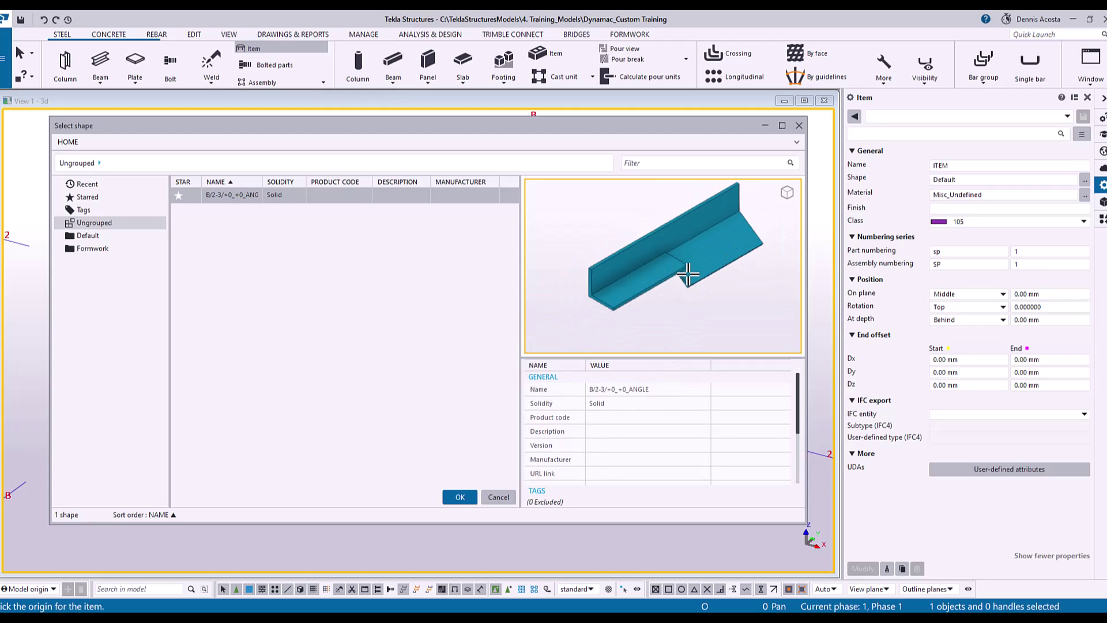
pyautogui.keyDown('ctrl'); pyautogui.moveTo(686, 271); pyautogui.dragTo(623, 227, button='middle'); pyautogui.keyUp('ctrl')
pyautogui.scroll(-1, 622, 227)
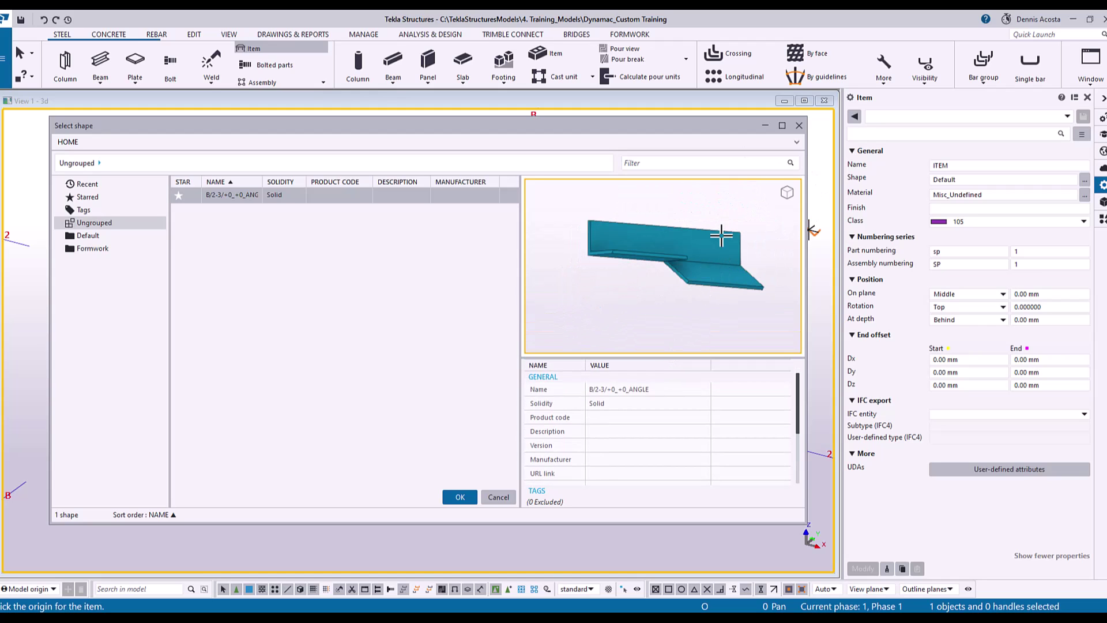
pyautogui.moveTo(716, 242); pyautogui.dragTo(715, 273)
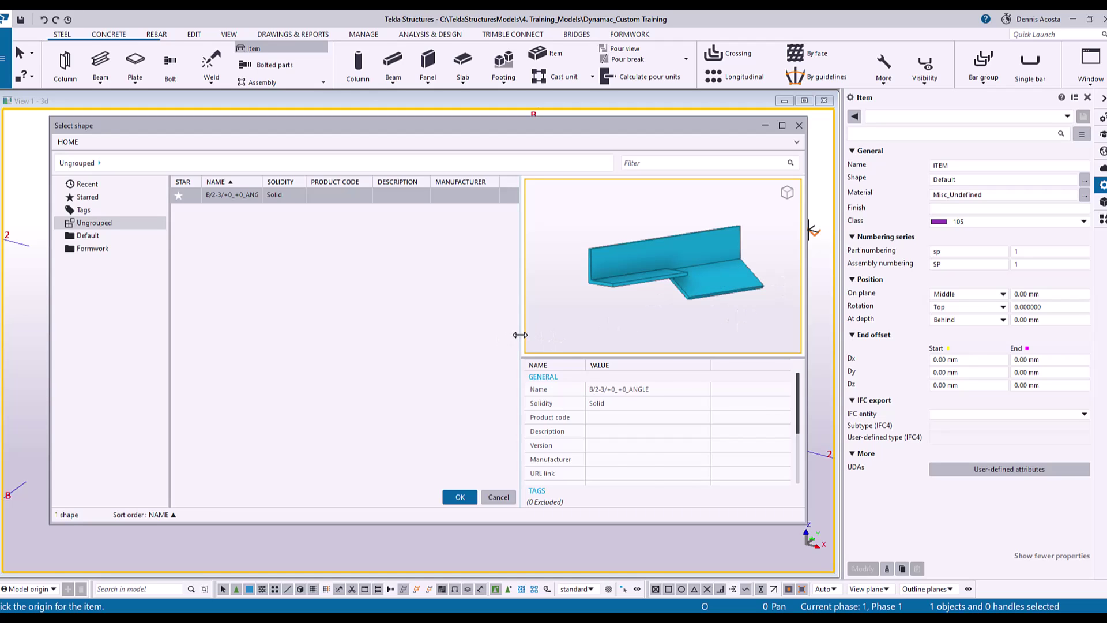
pyautogui.moveTo(520, 335); pyautogui.dragTo(589, 329)
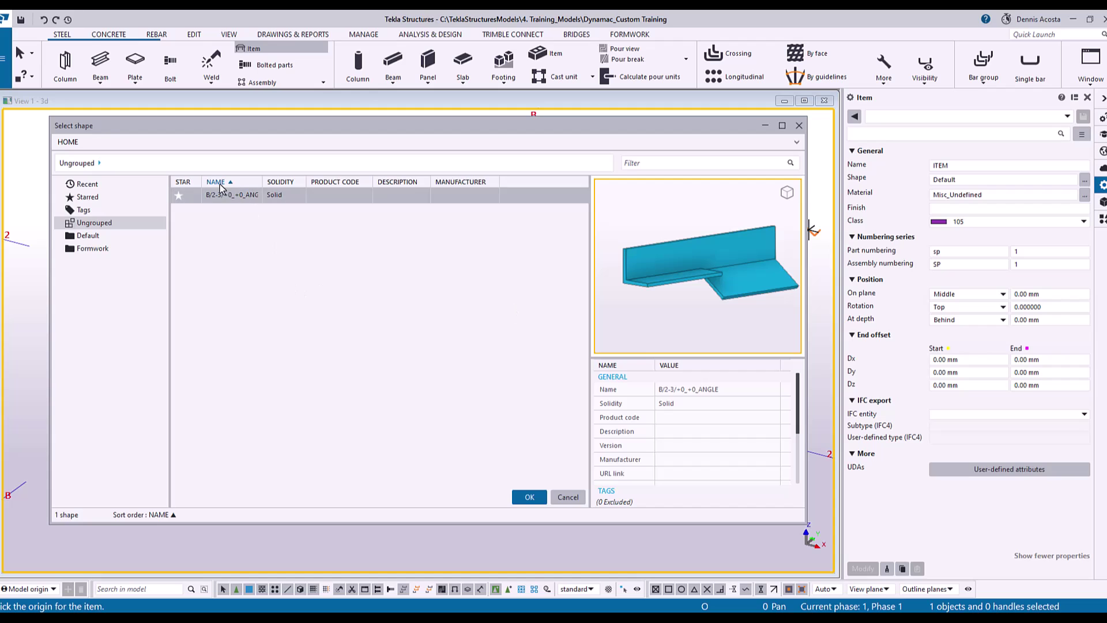
pyautogui.doubleClick(263, 181)
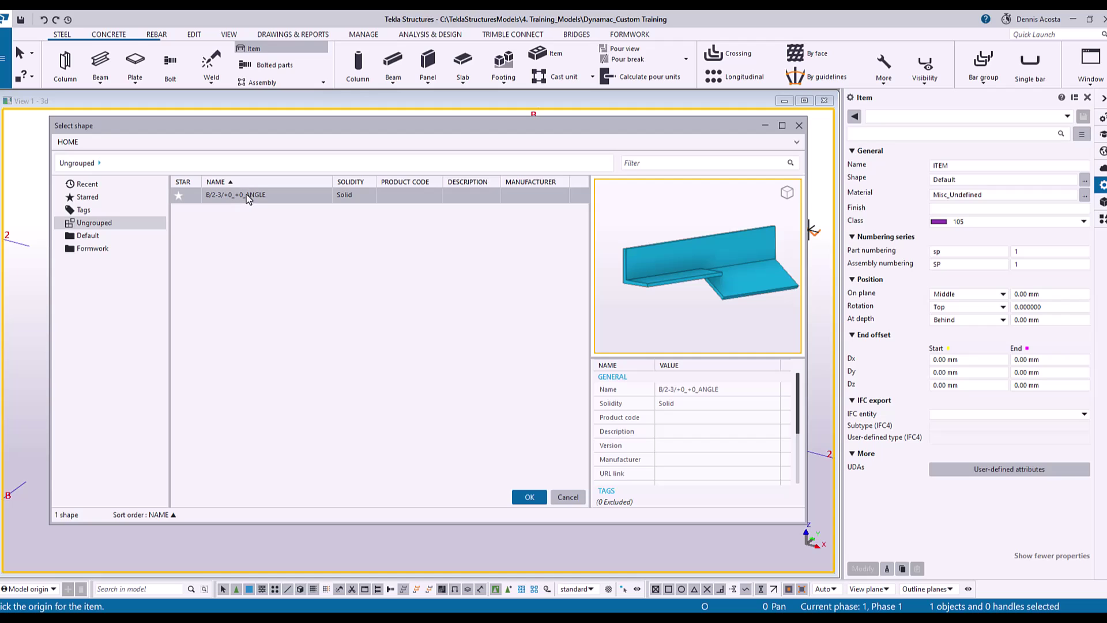
# Step: Accept the angle shape and place the item on grid line B between grid lines 2 and 3, ending the command
pyautogui.click(529, 498)
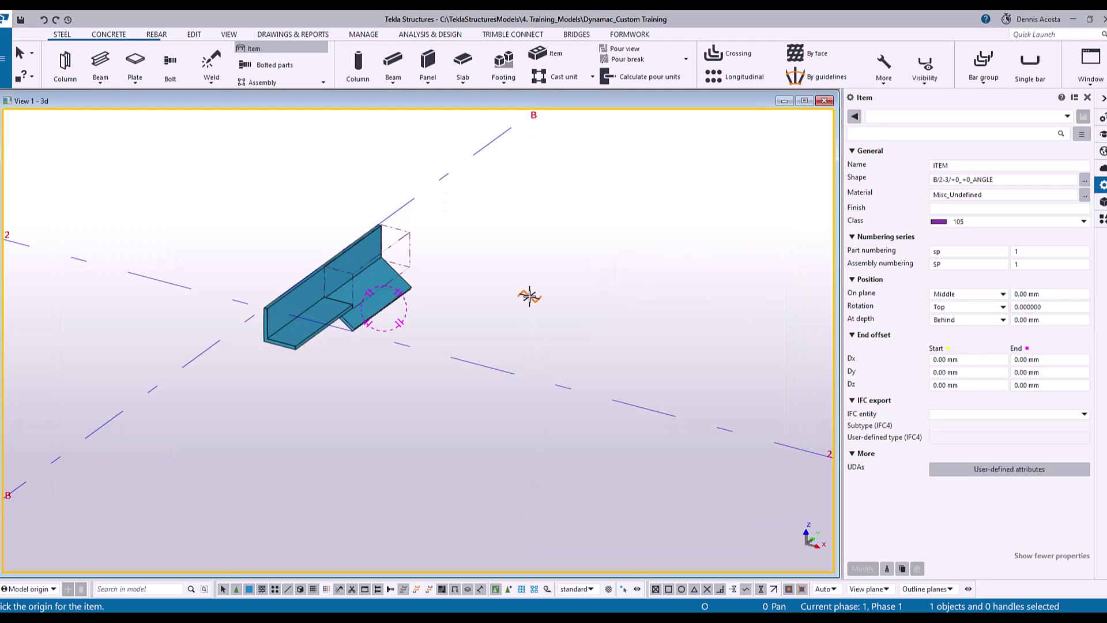
pyautogui.moveTo(691, 253); pyautogui.dragTo(415, 304, button='middle')
pyautogui.scroll(-4, 415, 303)
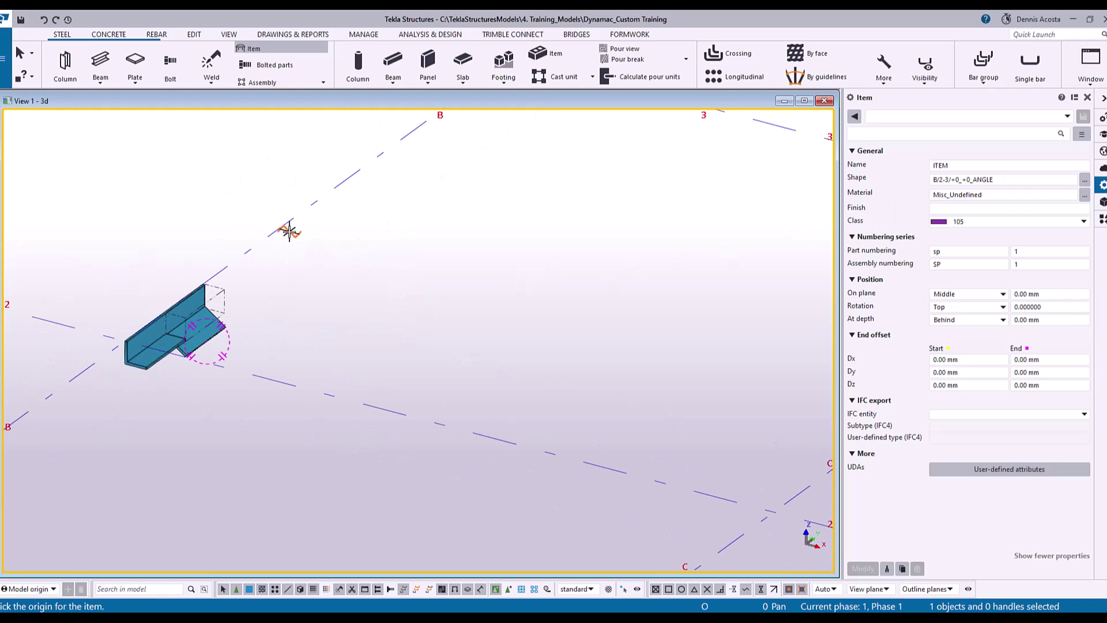
pyautogui.click(283, 225)
pyautogui.click(329, 192)
pyautogui.rightClick(248, 208)
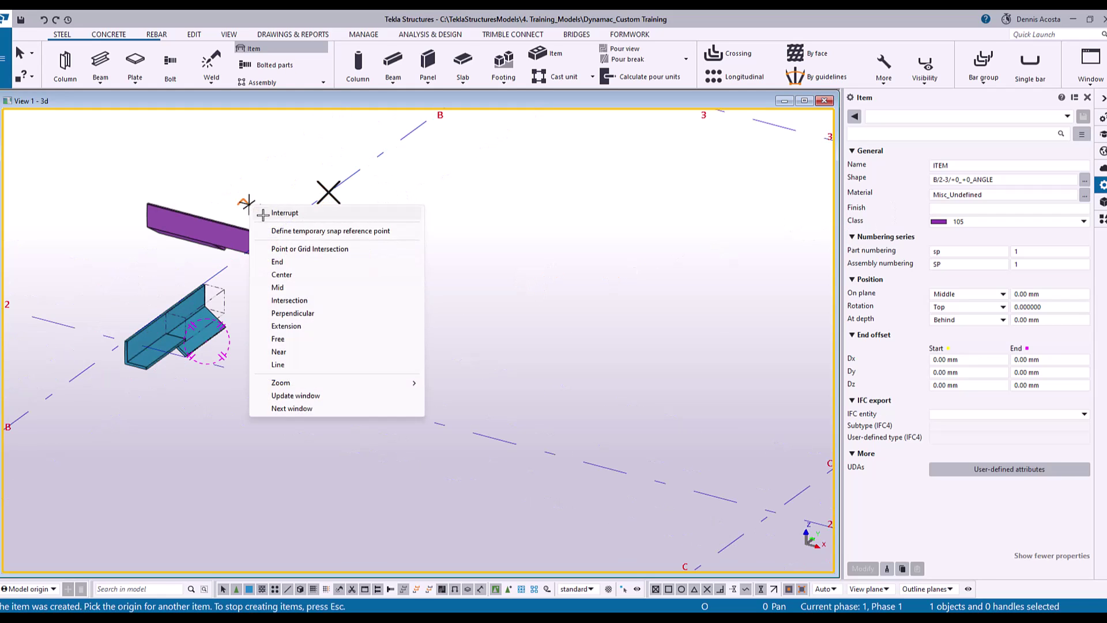
pyautogui.click(268, 213)
# Step: Examine the placed item in 3D beside the original angle and check its shape property
pyautogui.keyDown('ctrl'); pyautogui.moveTo(247, 233); pyautogui.dragTo(6, 202, button='middle'); pyautogui.keyUp('ctrl')
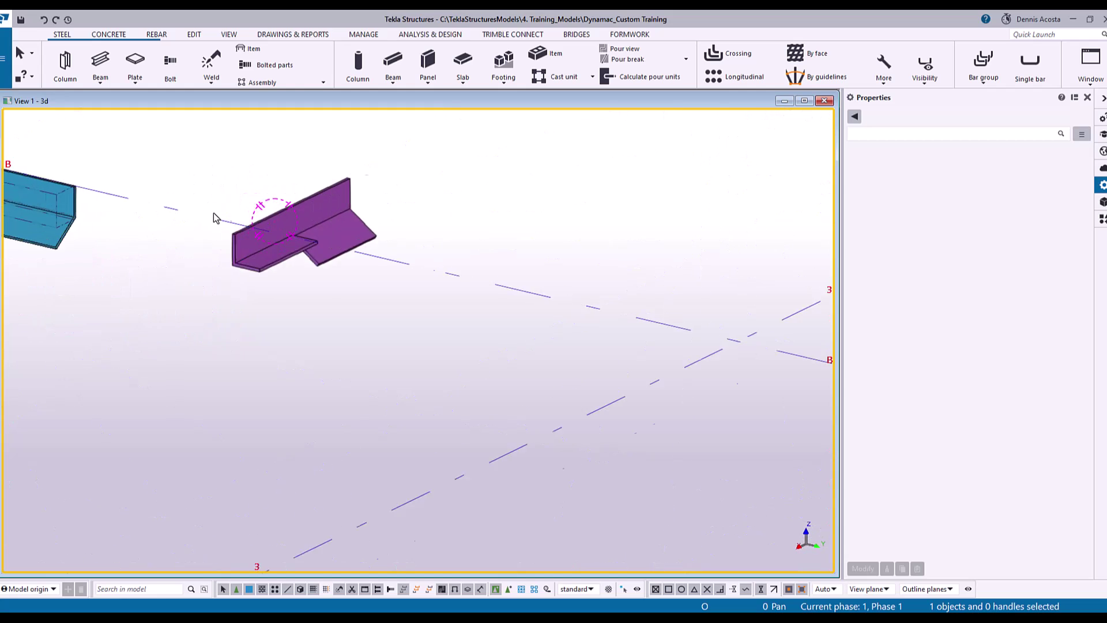
pyautogui.scroll(4, 244, 218)
pyautogui.click(420, 199)
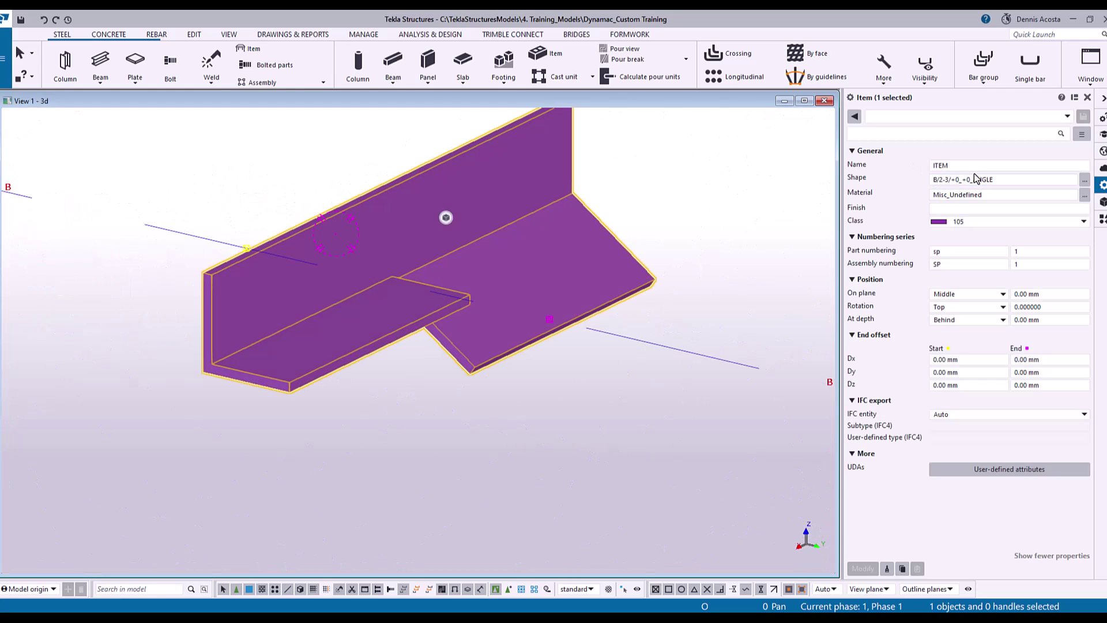
pyautogui.moveTo(992, 179); pyautogui.dragTo(909, 187)
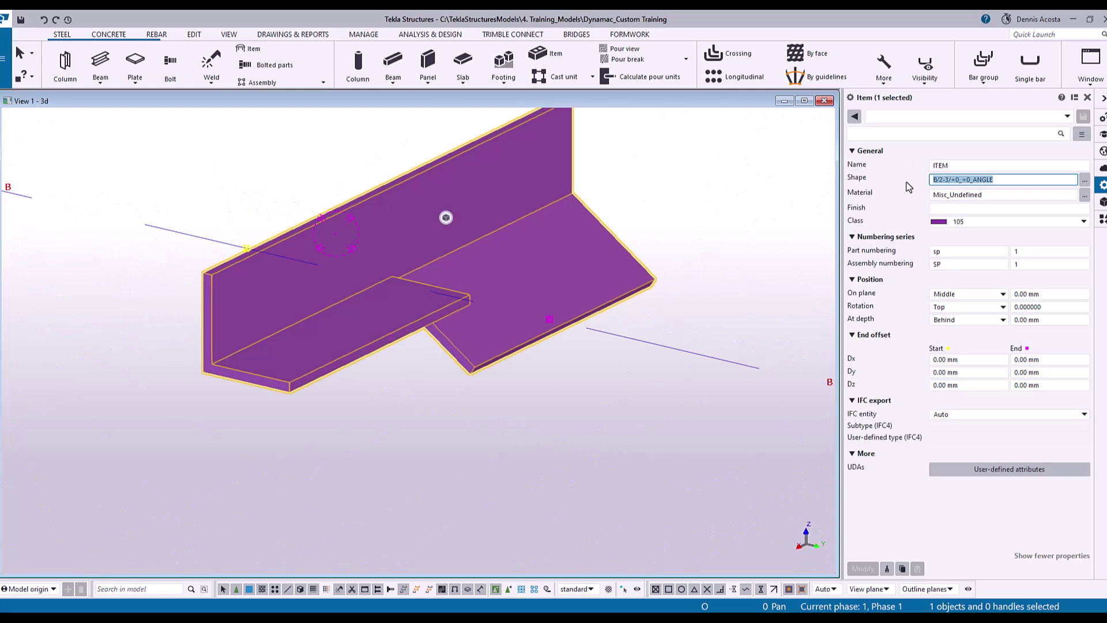
pyautogui.scroll(-3, 707, 213)
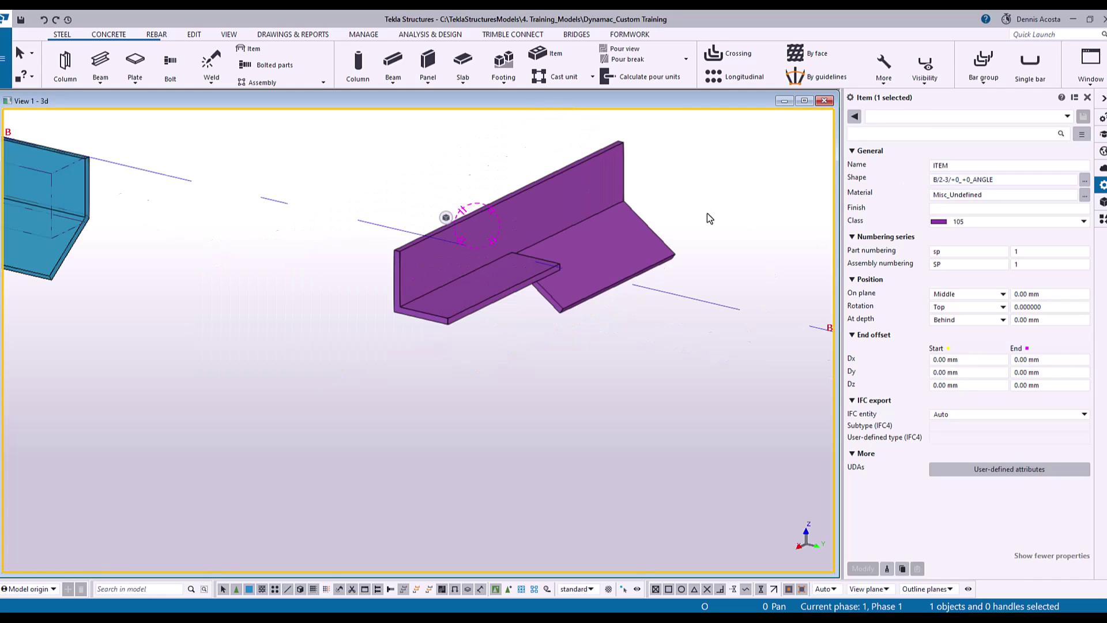
pyautogui.scroll(-2, 632, 249)
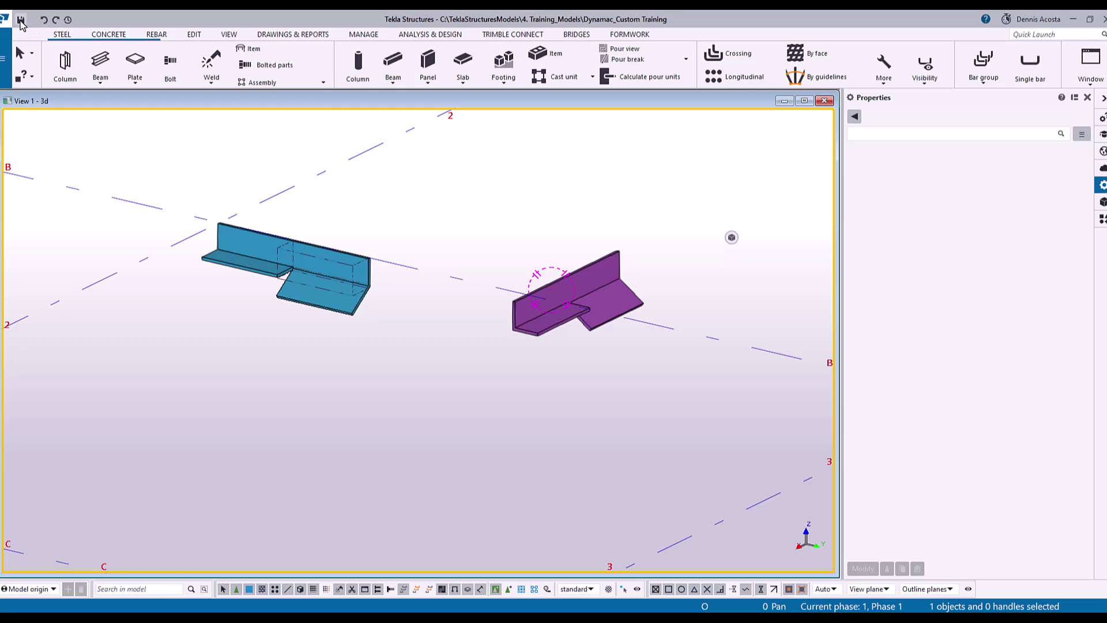
# Step: Open the model folder and check the contents of its Shapes and ShapeGeometries subfolders
pyautogui.click(5, 58)
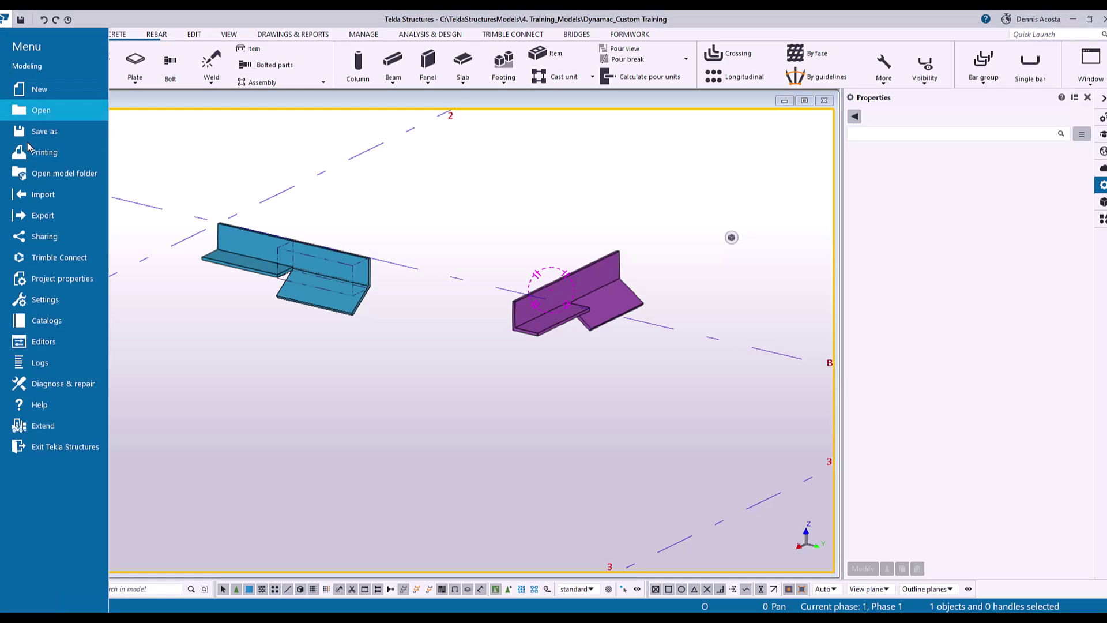
pyautogui.click(54, 172)
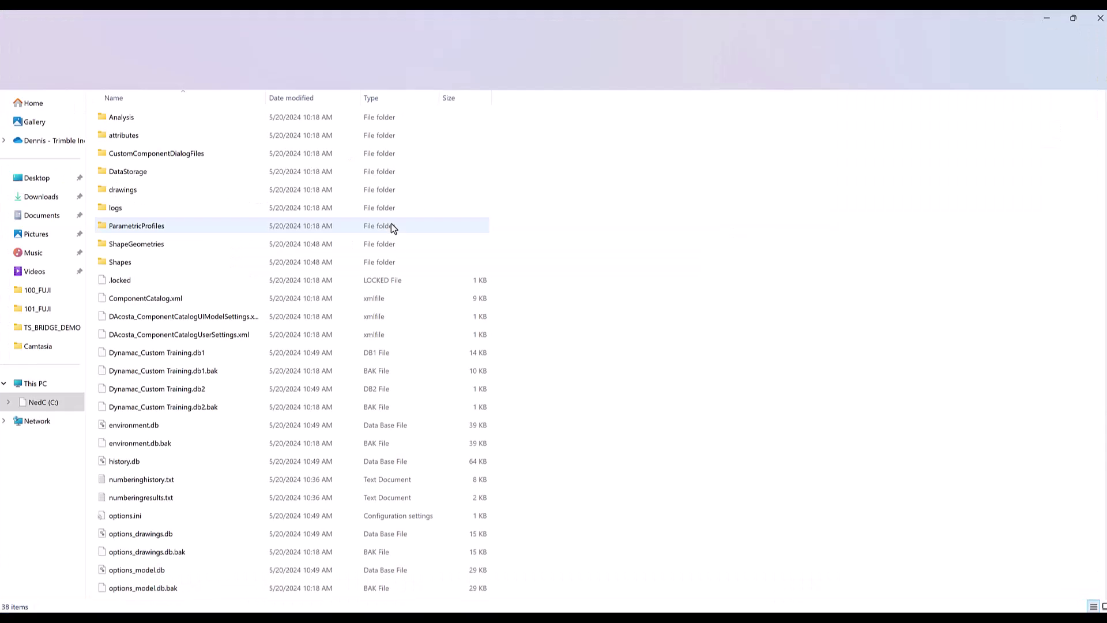
pyautogui.doubleClick(132, 262)
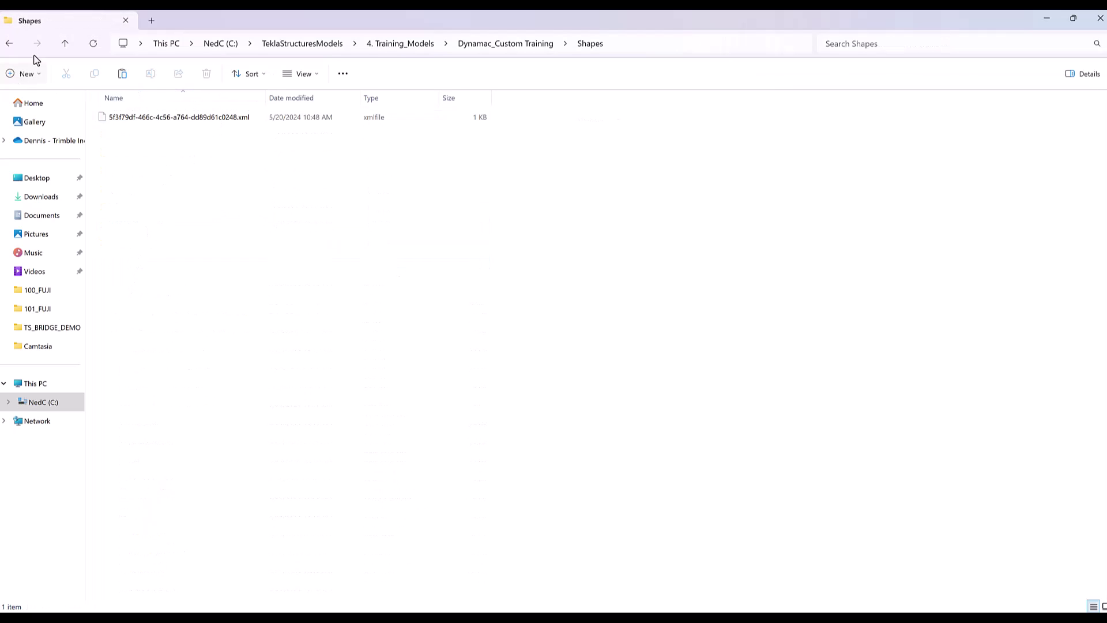
pyautogui.click(9, 43)
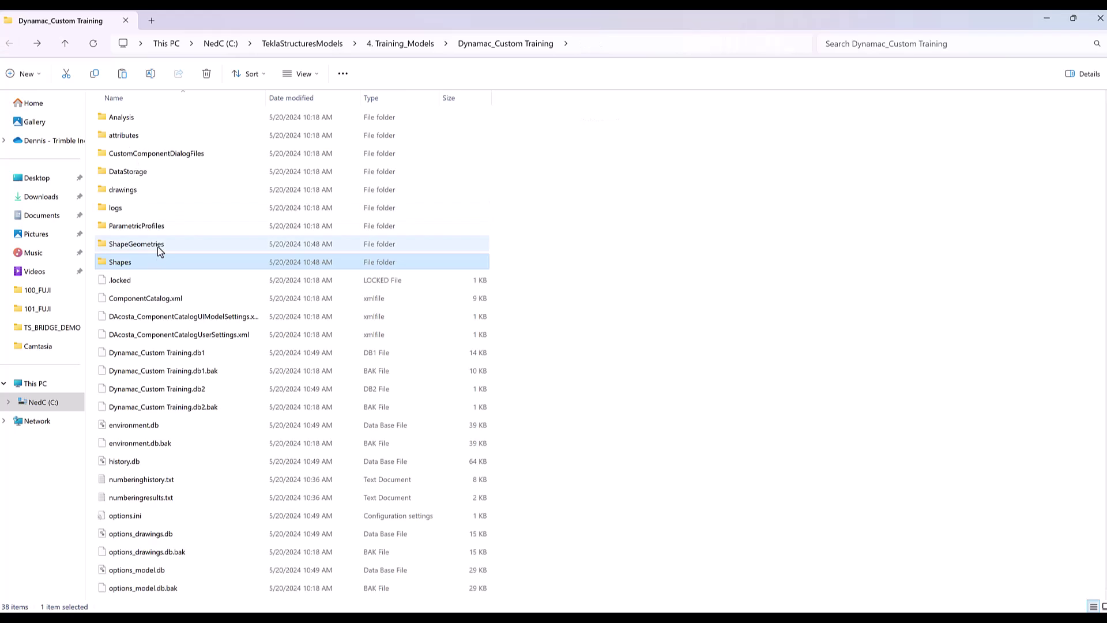
pyautogui.doubleClick(158, 246)
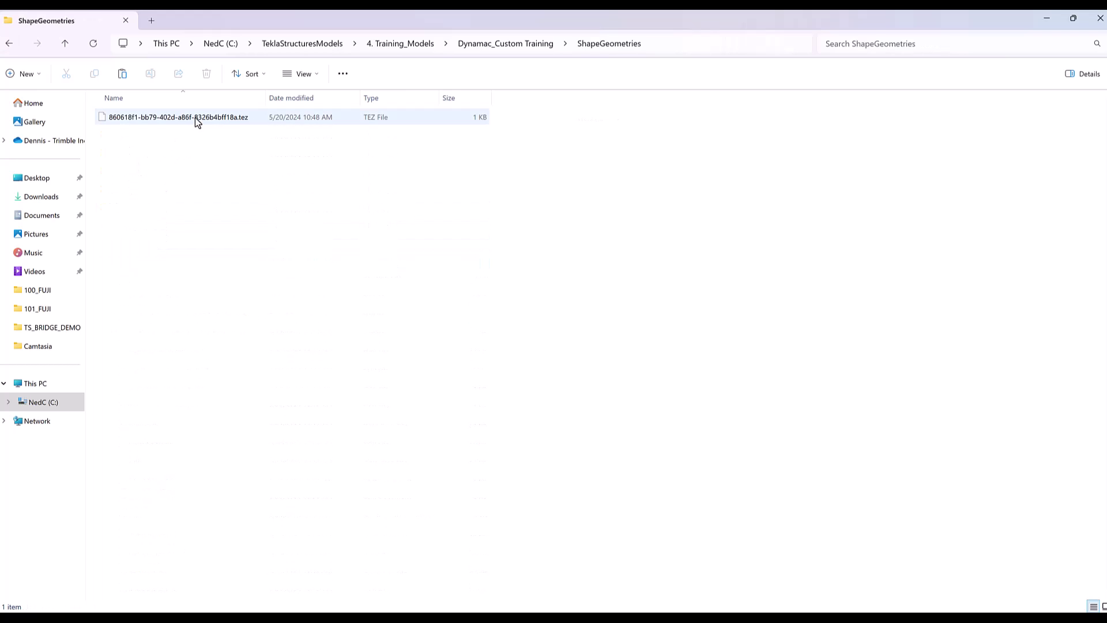
pyautogui.click(9, 43)
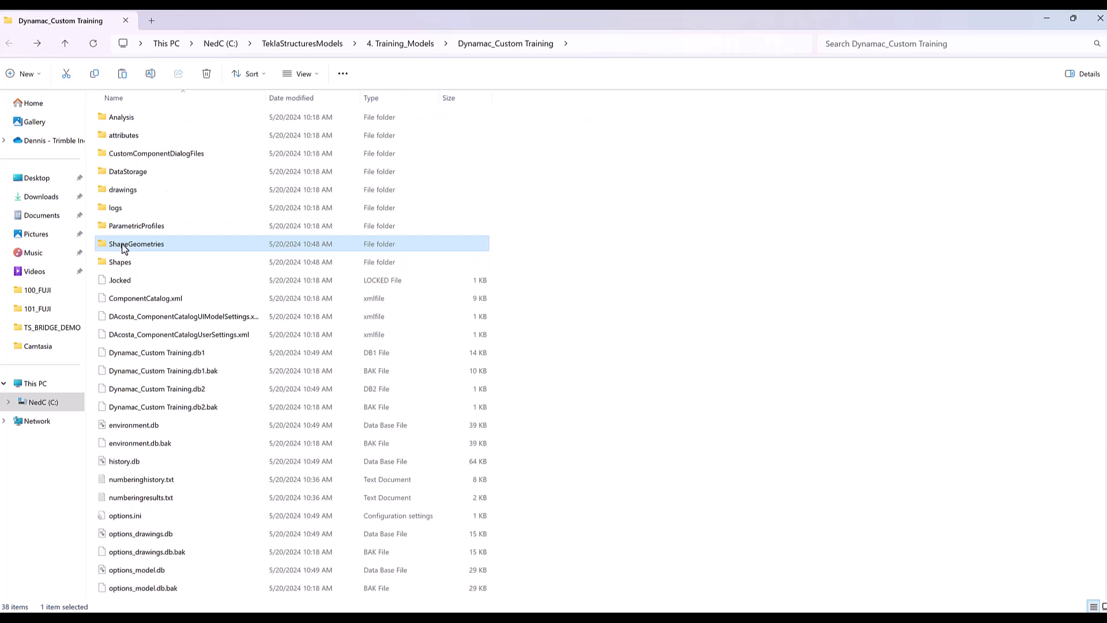
# Step: Open the shape's XML file from the Shapes folder in Notepad, making Notepad the permanent choice for .xml files
pyautogui.doubleClick(128, 262)
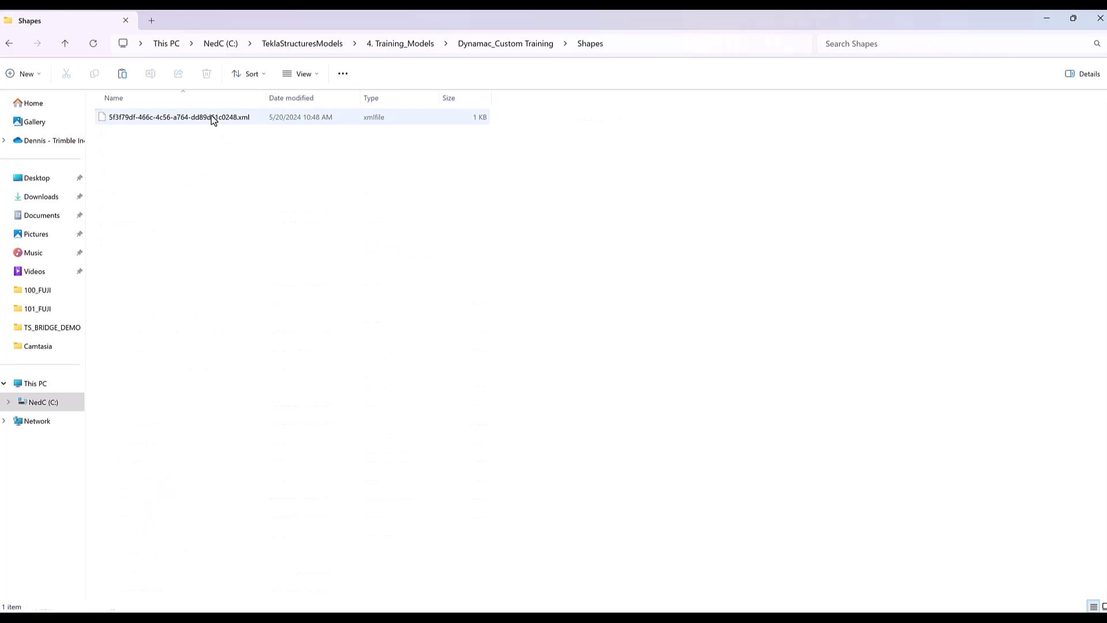
pyautogui.click(213, 119)
pyautogui.rightClick(213, 119)
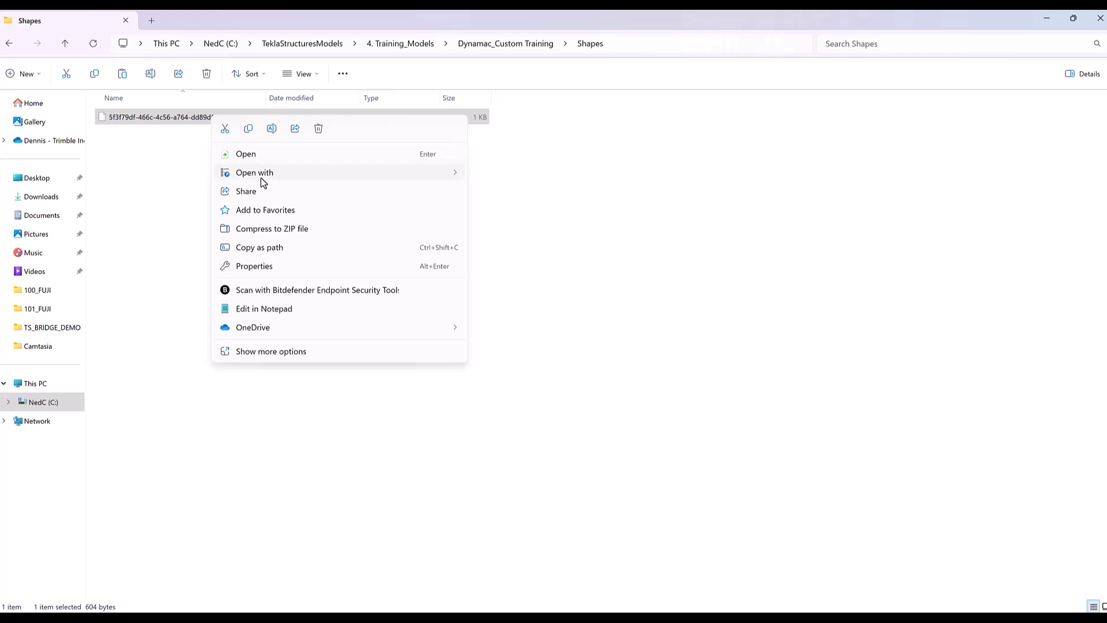
pyautogui.moveTo(262, 177)
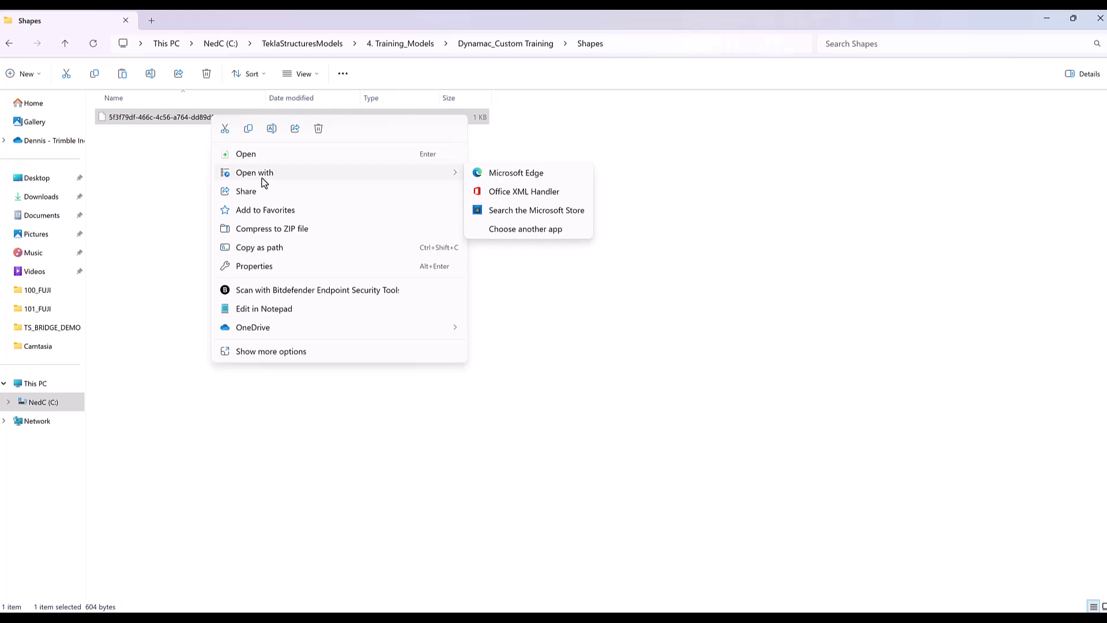
pyautogui.click(514, 232)
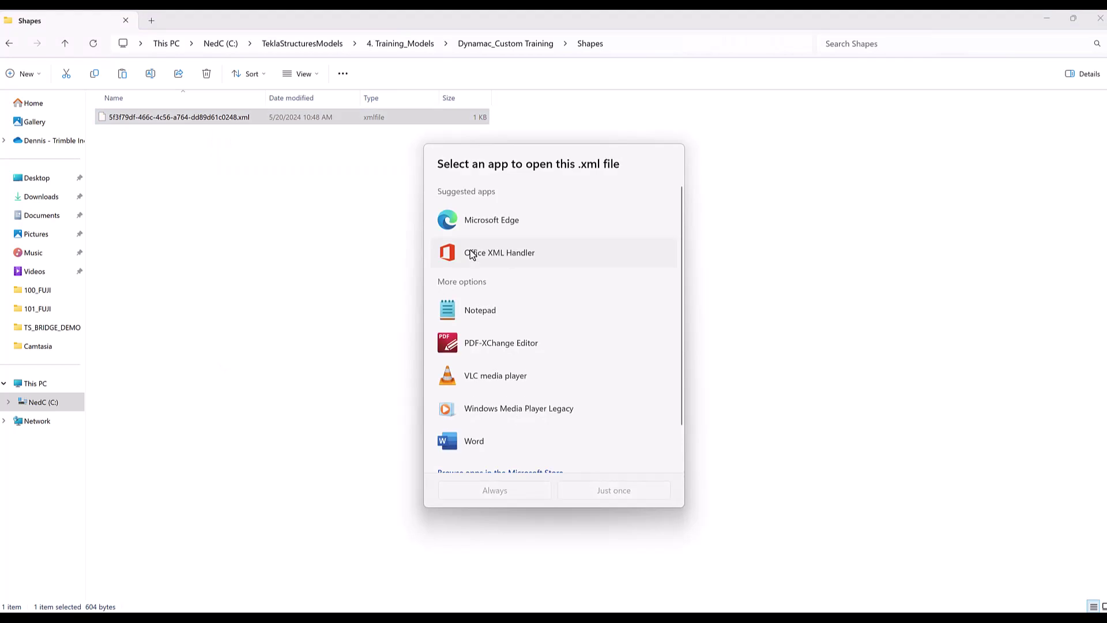
pyautogui.click(482, 311)
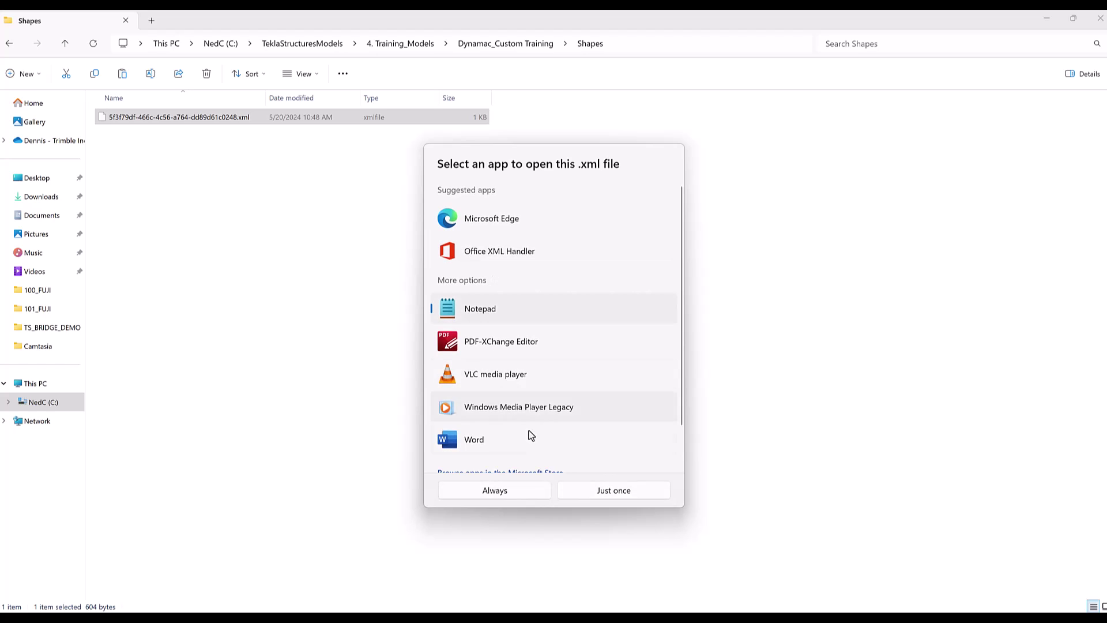
pyautogui.click(521, 490)
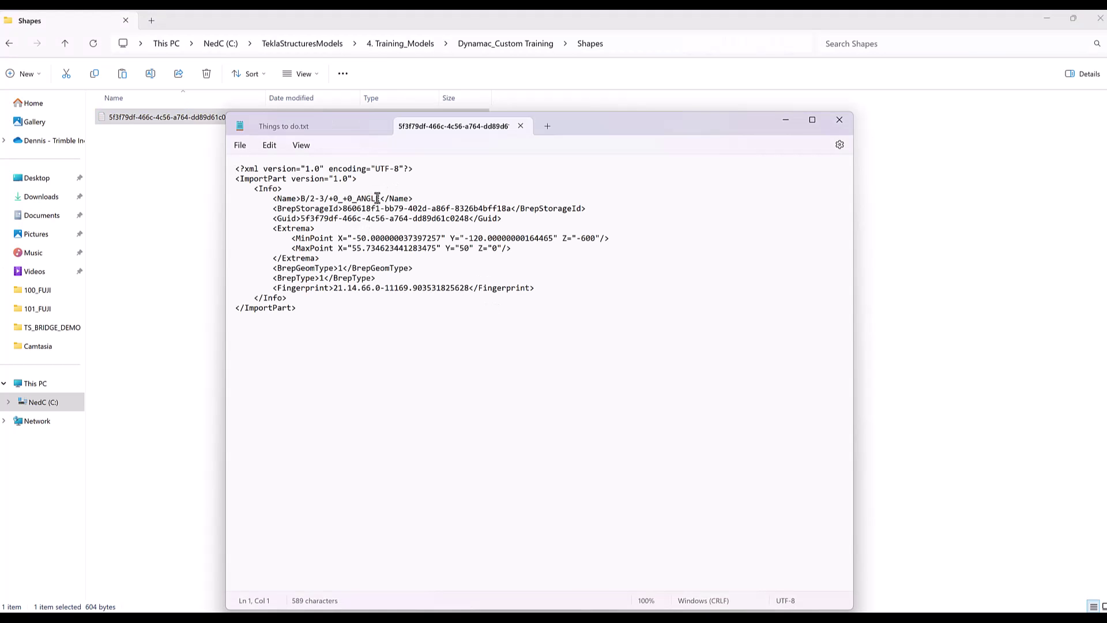
# Step: Replace the shape name between the Name tags of the XML file with DM-ANGULAR
pyautogui.moveTo(381, 198); pyautogui.dragTo(300, 199)
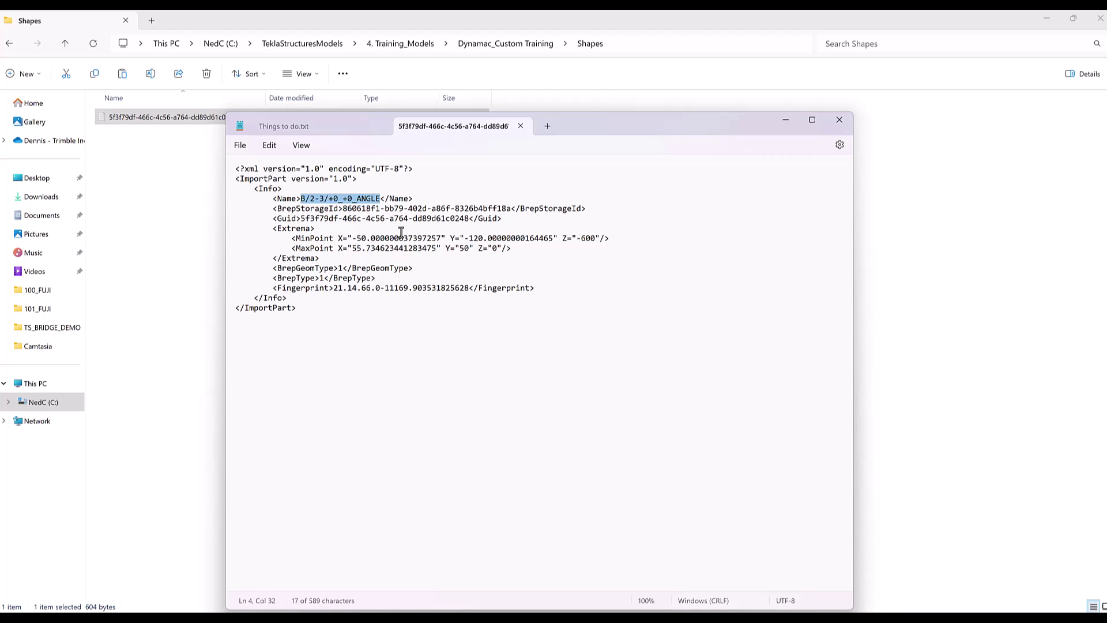
pyautogui.write('DM-ANG')
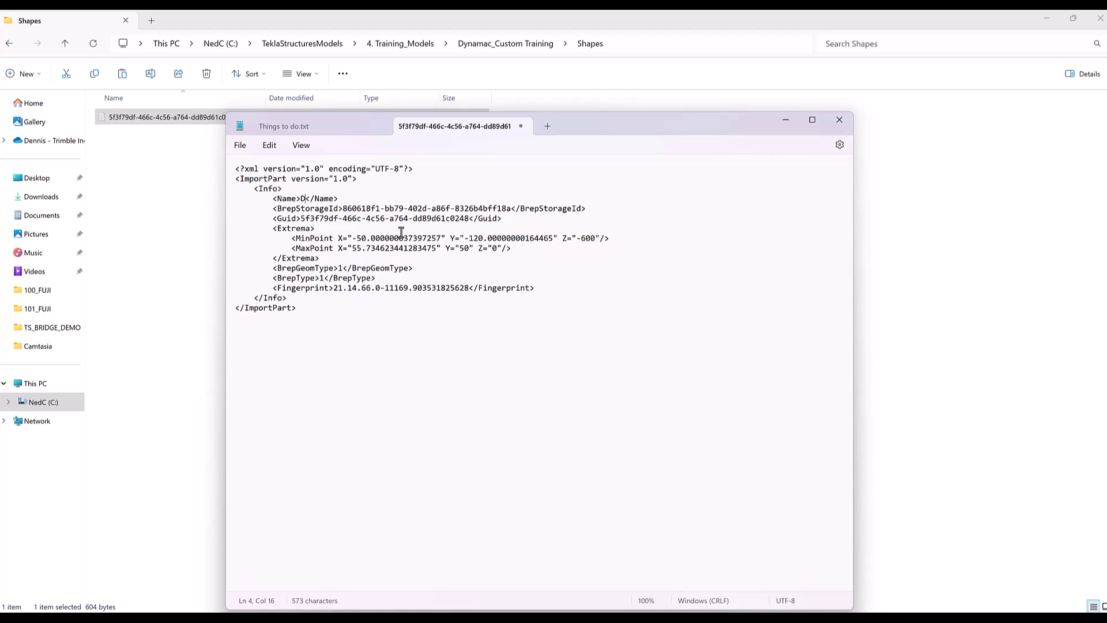
pyautogui.write('LE')
pyautogui.press('BackSpace')
pyautogui.write('ULAR')
pyautogui.click(333, 199)
pyautogui.press('BackSpace')
# Step: Save the edited XML file, then close it together with Notepad and the Shapes folder window
pyautogui.click(240, 145)
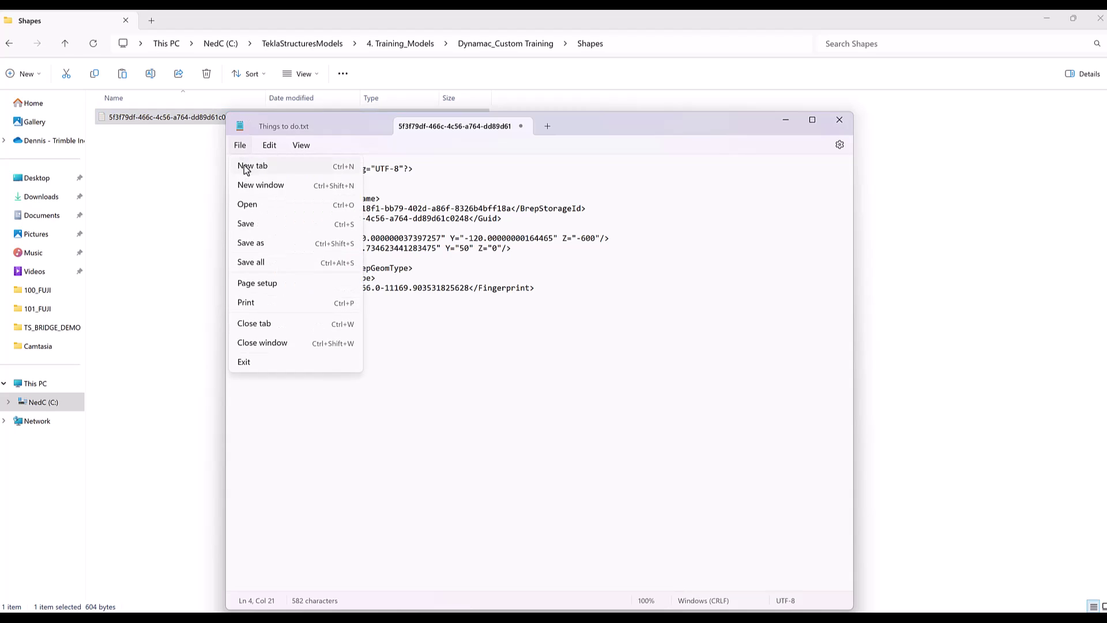
pyautogui.click(247, 223)
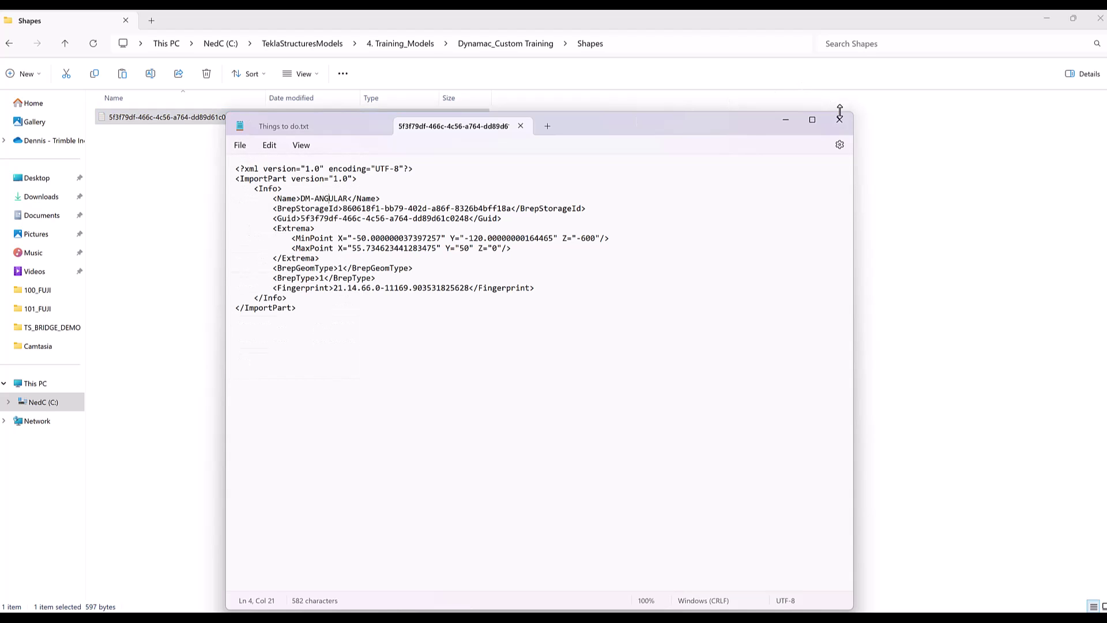
pyautogui.click(521, 127)
pyautogui.click(840, 119)
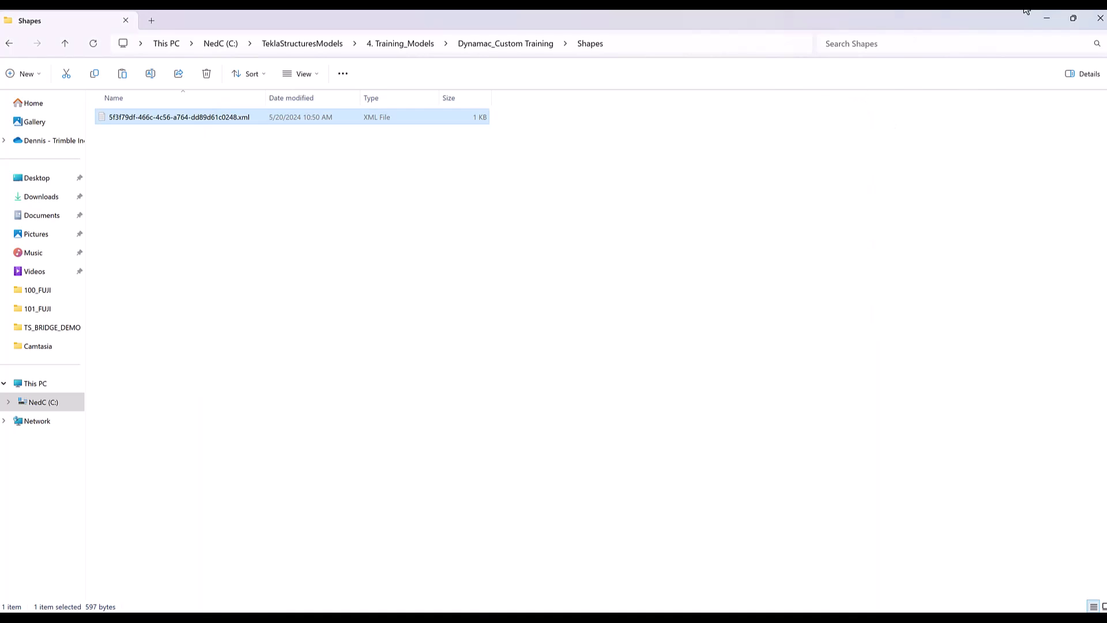
pyautogui.click(1099, 17)
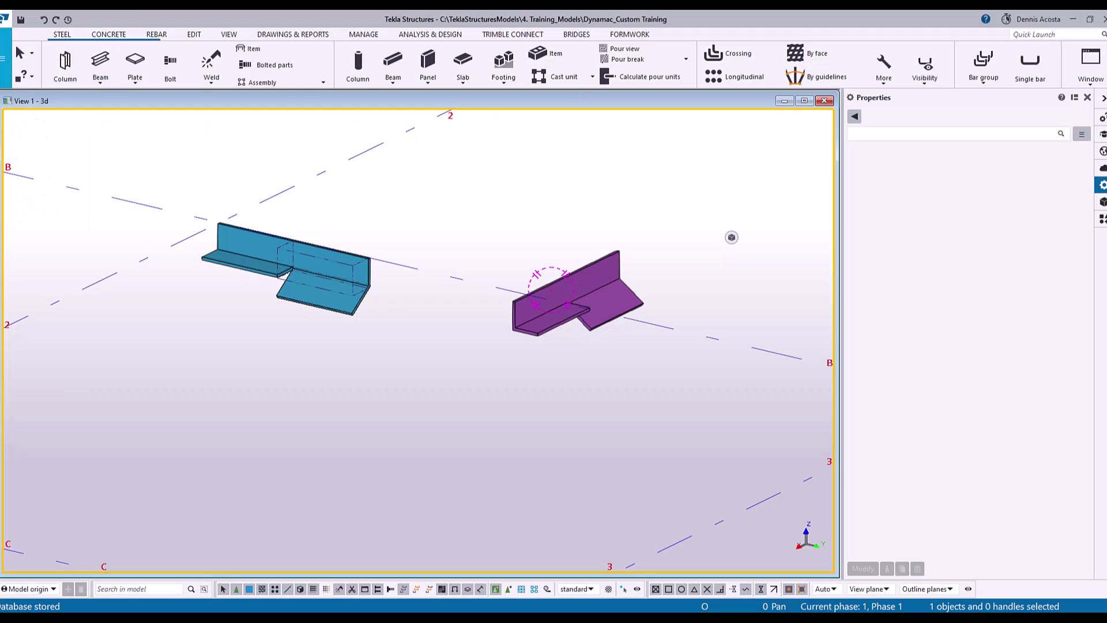
# Step: Reopen the Dynamac_Custom Training model from the recent models in Tekla Structures
pyautogui.click(5, 58)
pyautogui.moveTo(44, 111)
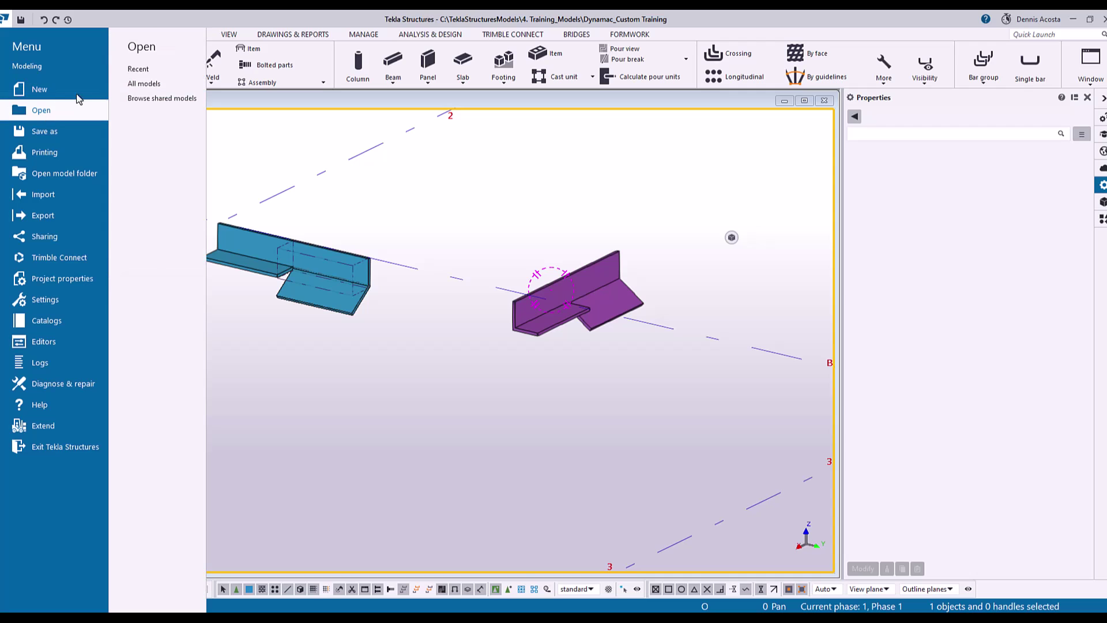
pyautogui.click(158, 69)
pyautogui.click(254, 75)
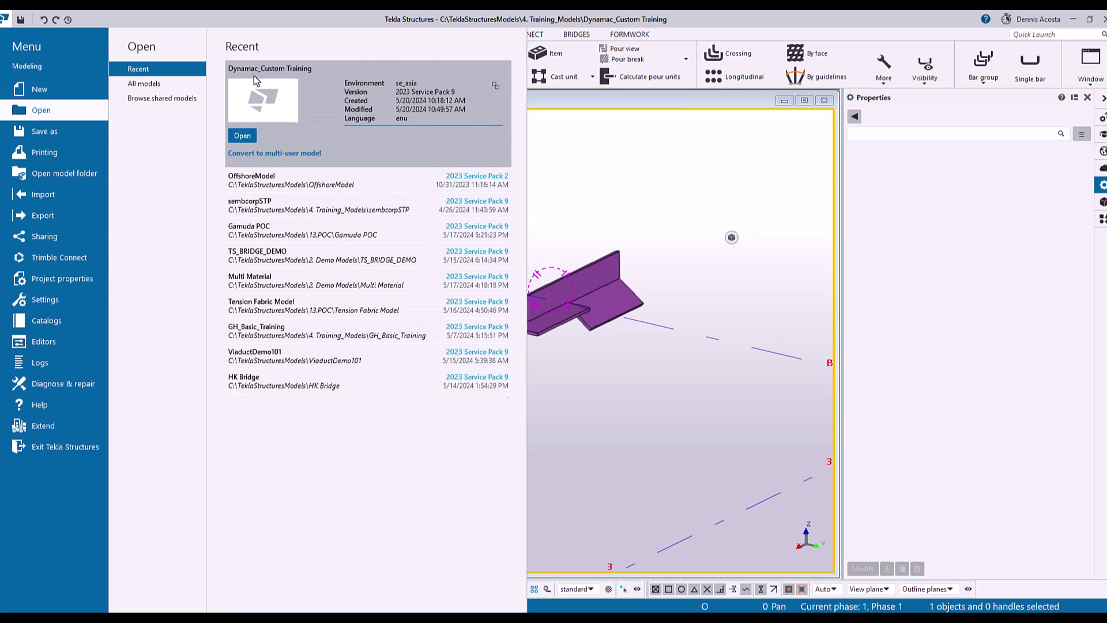
pyautogui.click(242, 135)
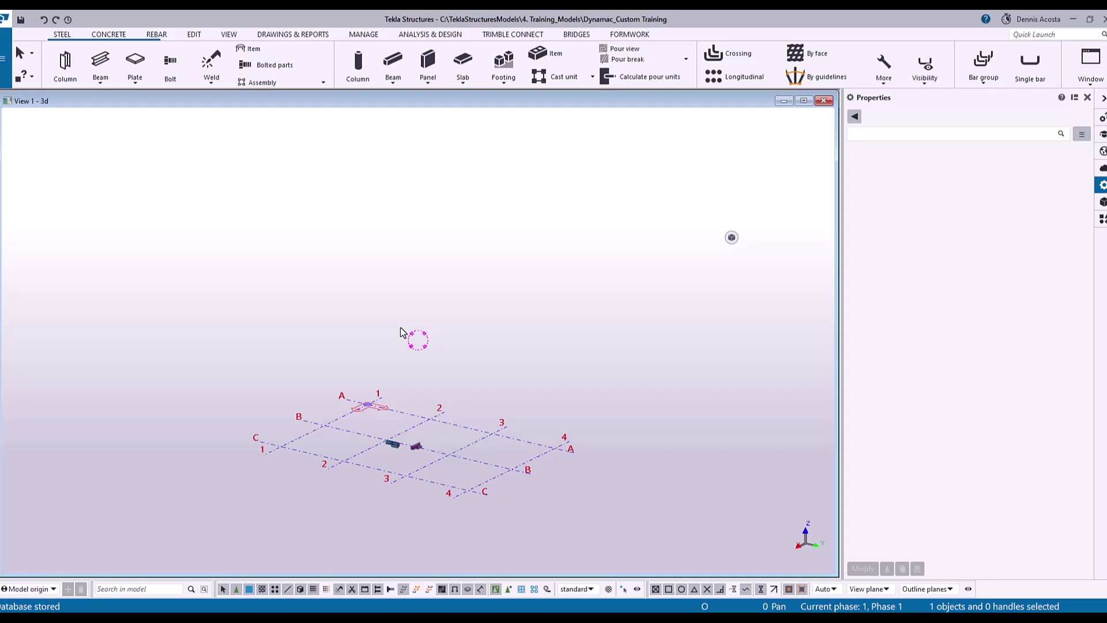
# Step: Delete the purple item placed on grid line B between grid lines 2 and 3
pyautogui.scroll(5, 414, 450)
pyautogui.scroll(3, 419, 456)
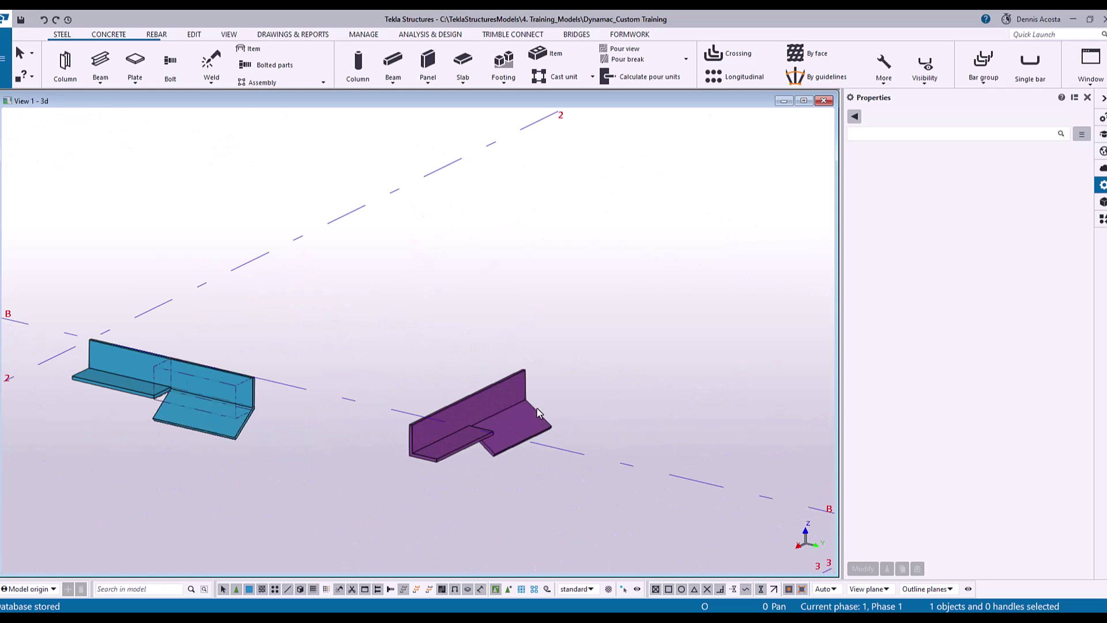
pyautogui.click(517, 402)
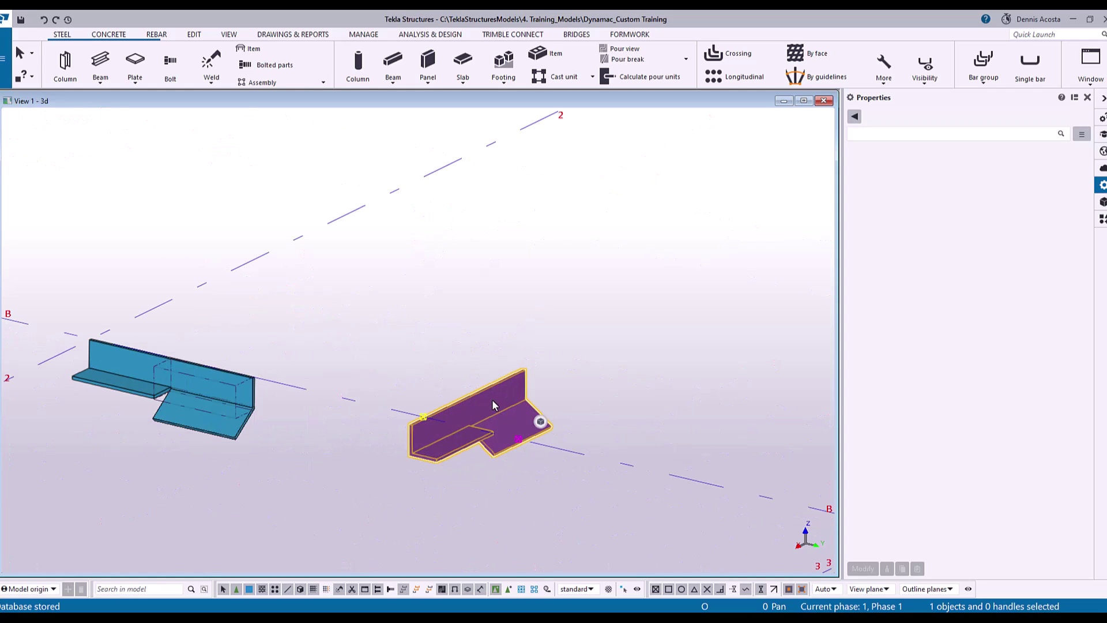
pyautogui.moveTo(517, 322); pyautogui.dragTo(460, 247, button='middle')
pyautogui.scroll(2, 430, 339)
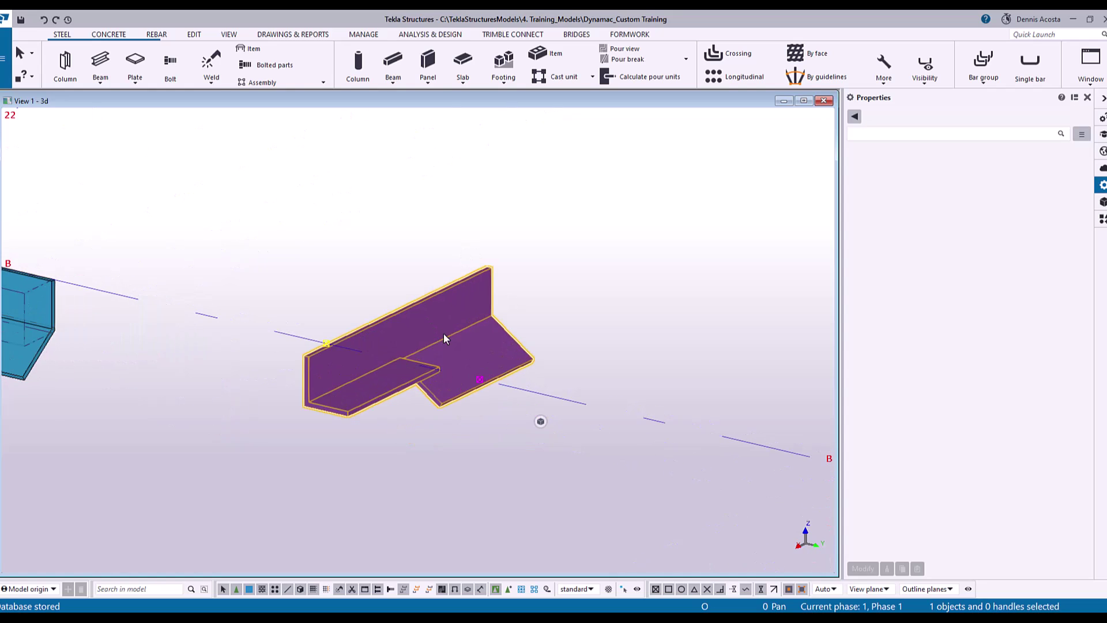
pyautogui.press('Delete')
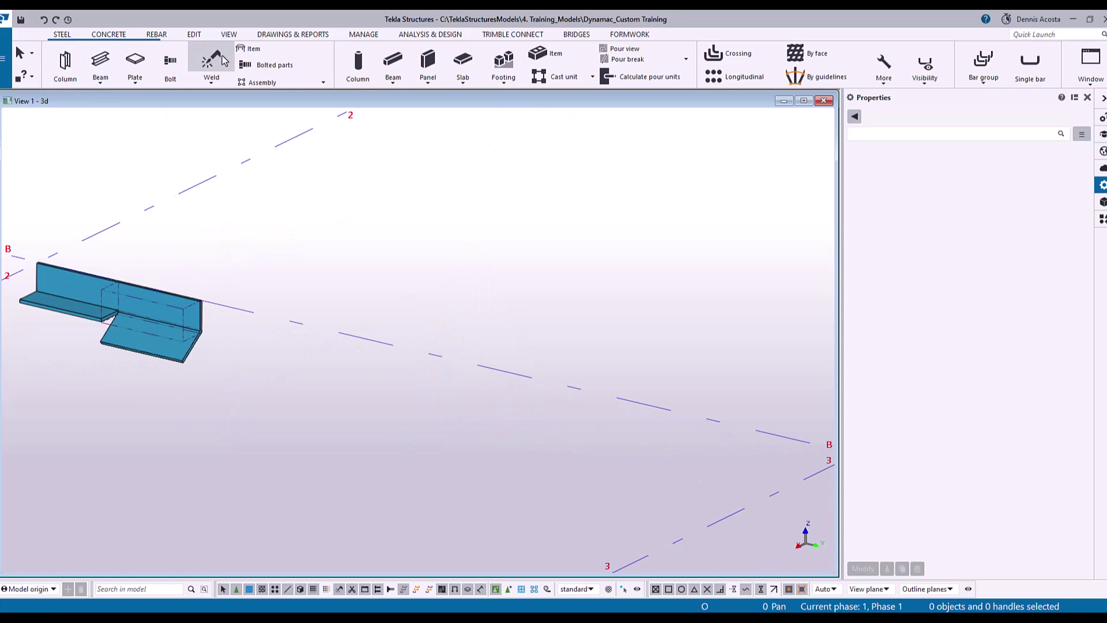
# Step: Start a new steel item and assign it the ungrouped shape DM-ANGULAR
pyautogui.click(255, 49)
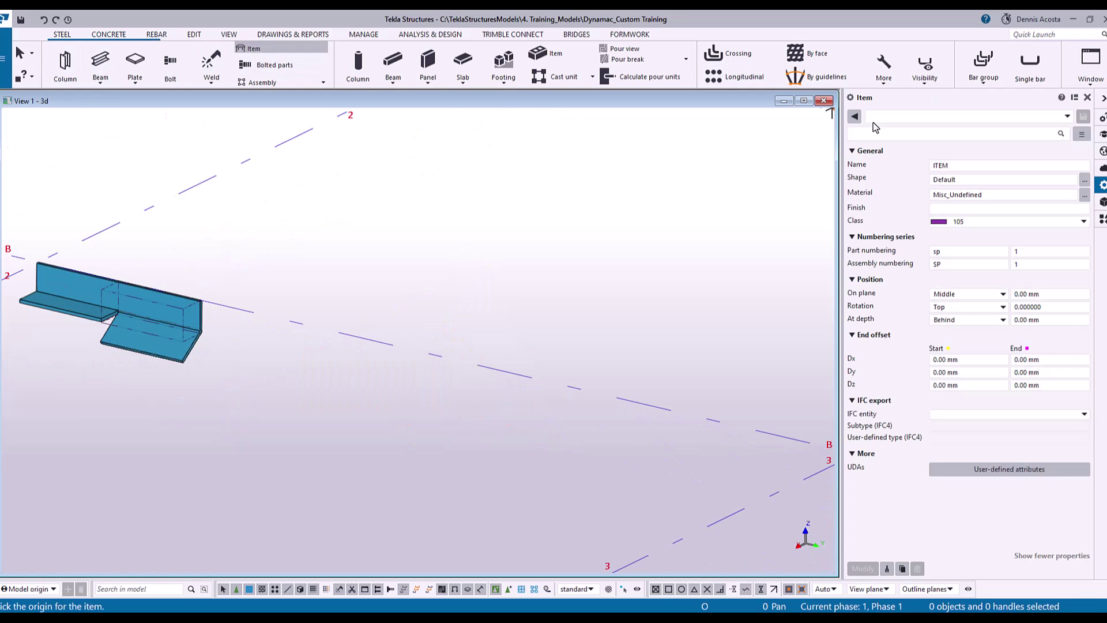
pyautogui.click(1084, 180)
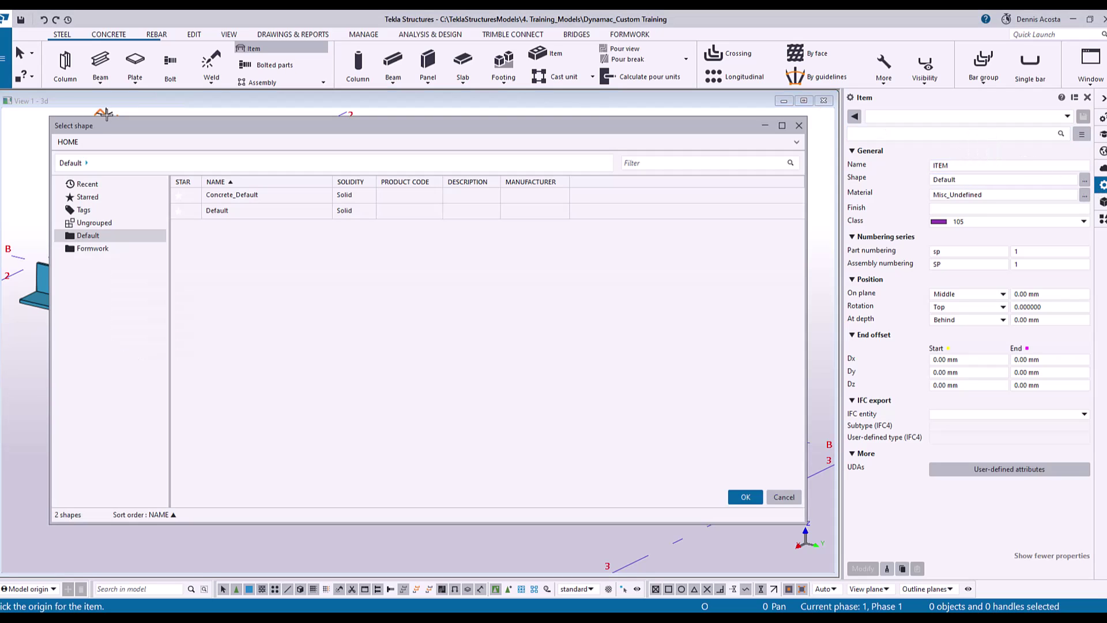
pyautogui.click(82, 223)
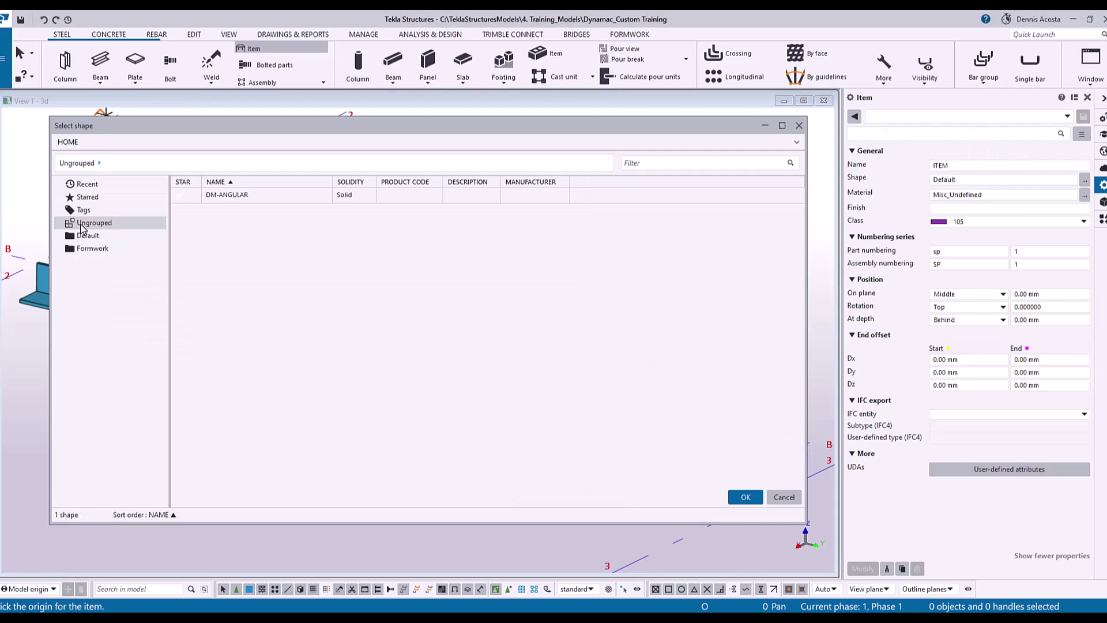
pyautogui.click(239, 196)
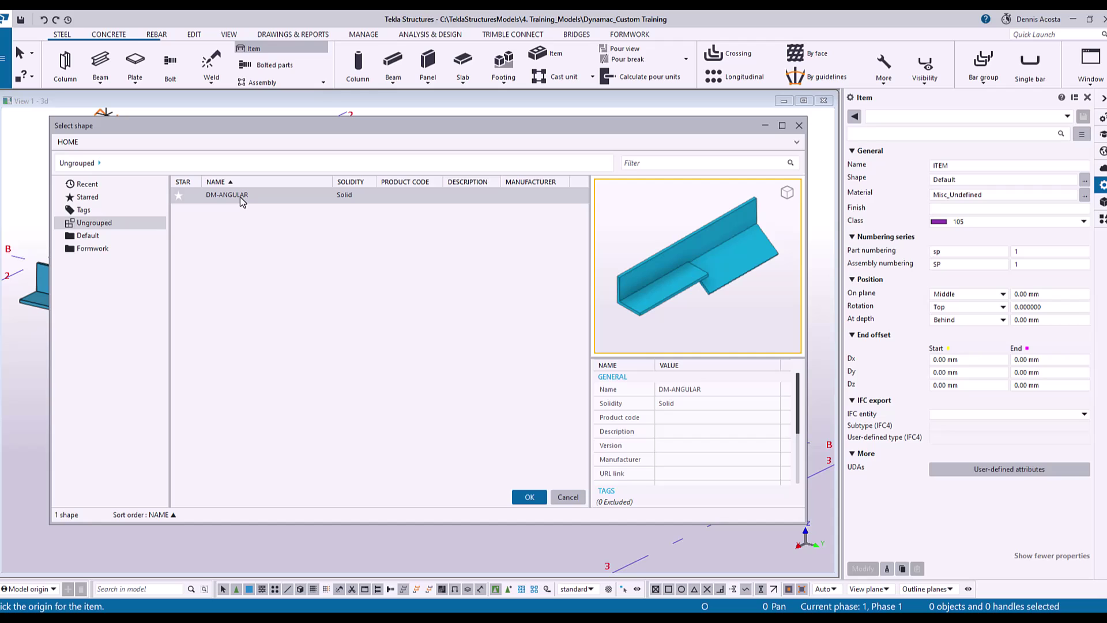
pyautogui.click(528, 498)
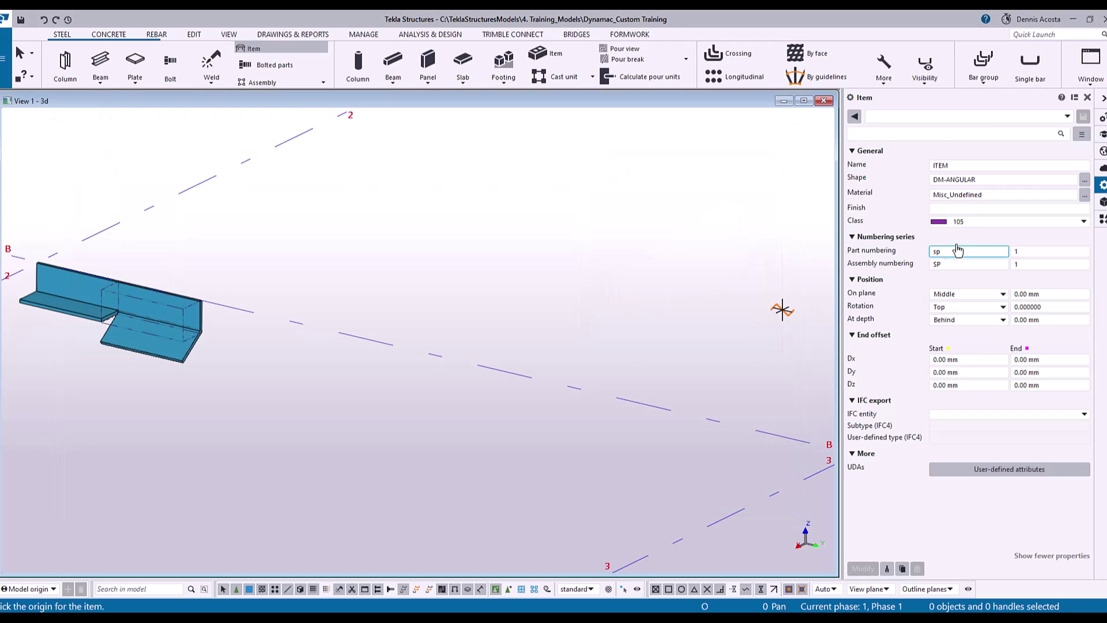
# Step: Set the item's class to 5 and place it on grid line B between grid lines 2 and 3, ending the command
pyautogui.click(968, 221)
pyautogui.click(975, 289)
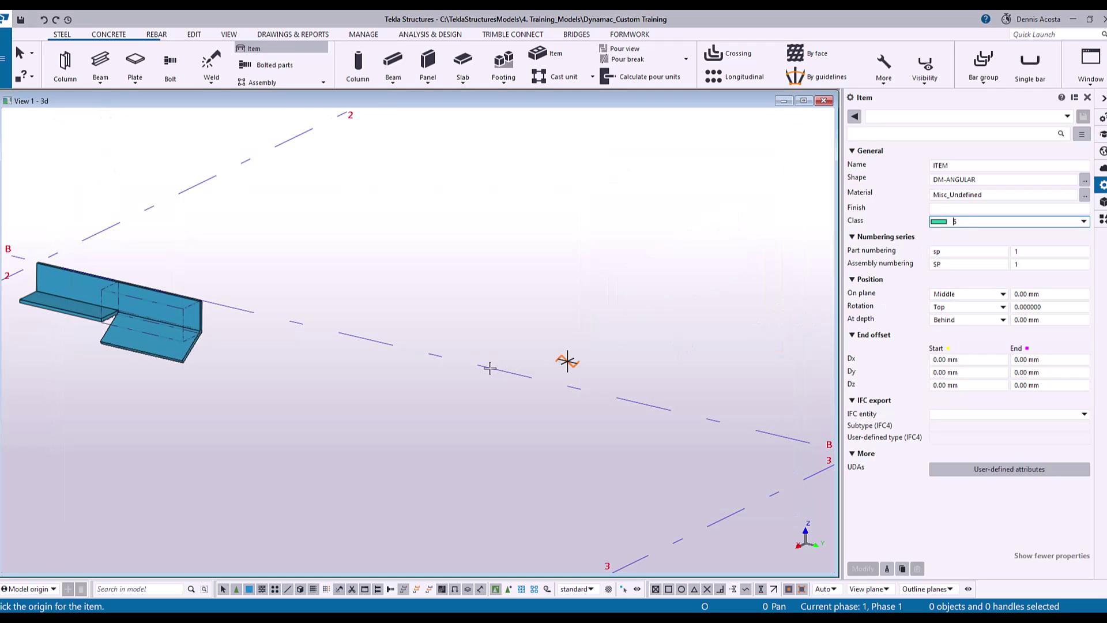
pyautogui.click(462, 363)
pyautogui.click(531, 383)
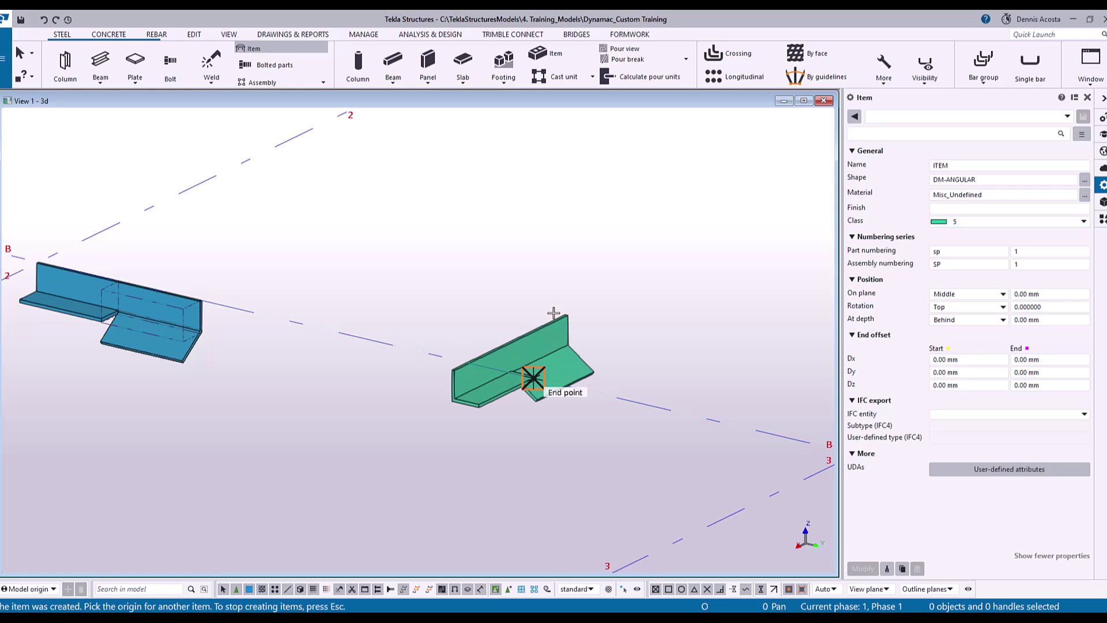
pyautogui.rightClick(565, 283)
pyautogui.click(582, 292)
# Step: Examine the new green item in 3D from several sides and compare it with the original blue angle
pyautogui.scroll(5, 565, 397)
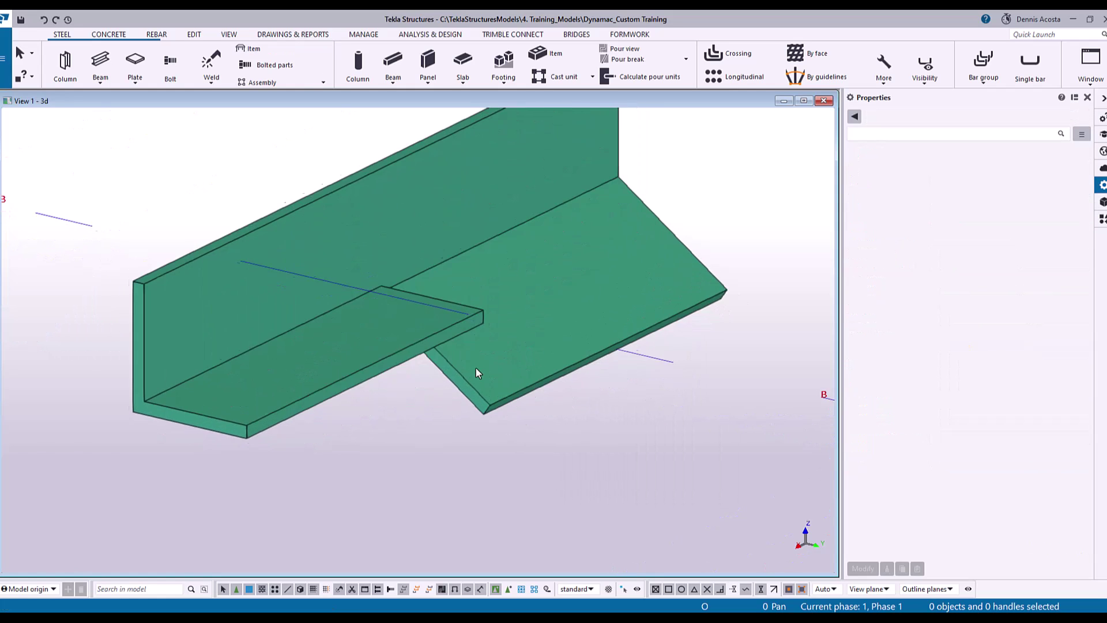
pyautogui.scroll(-2, 467, 367)
pyautogui.keyDown('ctrl'); pyautogui.moveTo(460, 364); pyautogui.dragTo(163, 305, button='middle'); pyautogui.keyUp('ctrl')
pyautogui.scroll(2, 452, 308)
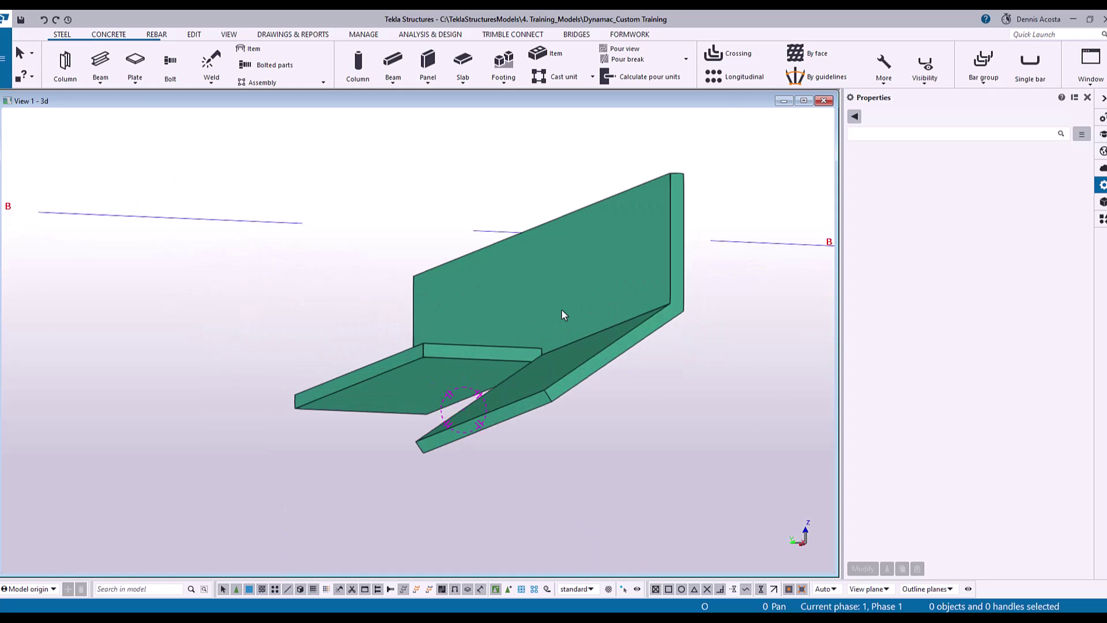
pyautogui.keyDown('ctrl'); pyautogui.moveTo(561, 310); pyautogui.dragTo(737, 340, button='middle'); pyautogui.keyUp('ctrl')
pyautogui.scroll(4, 716, 270)
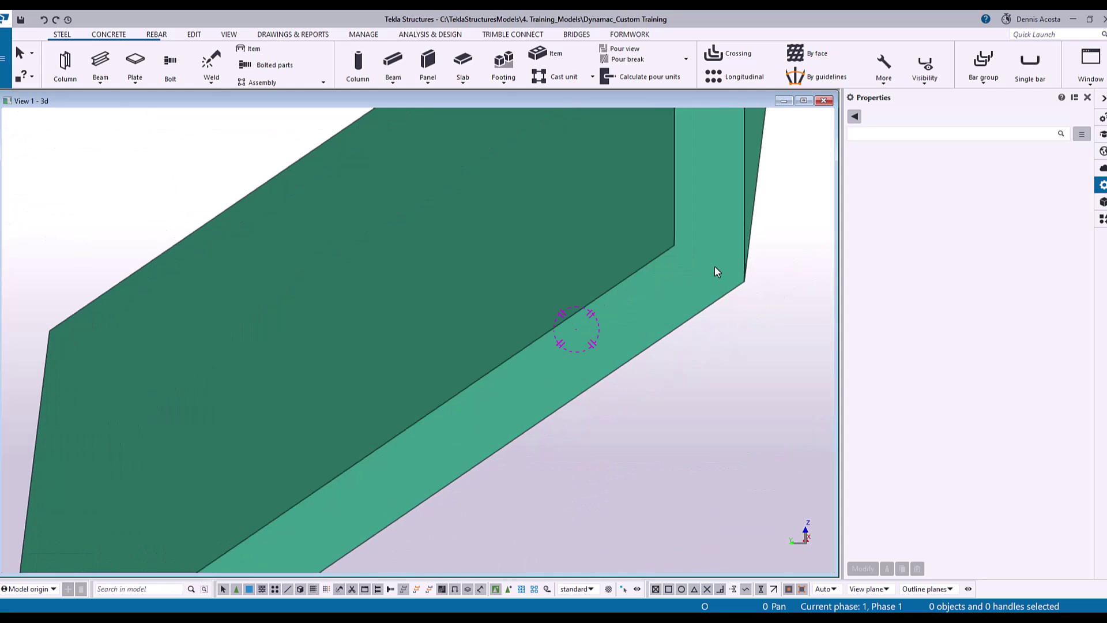
pyautogui.scroll(-4, 694, 305)
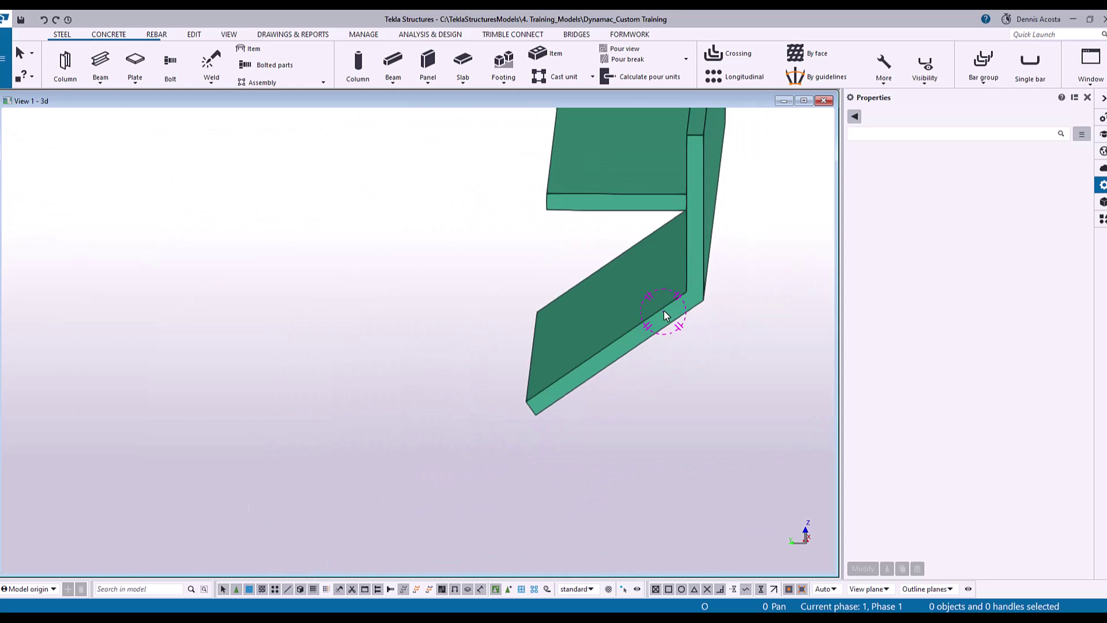
pyautogui.keyDown('ctrl'); pyautogui.moveTo(529, 305); pyautogui.dragTo(649, 306, button='middle'); pyautogui.keyUp('ctrl')
pyautogui.scroll(-6, 649, 307)
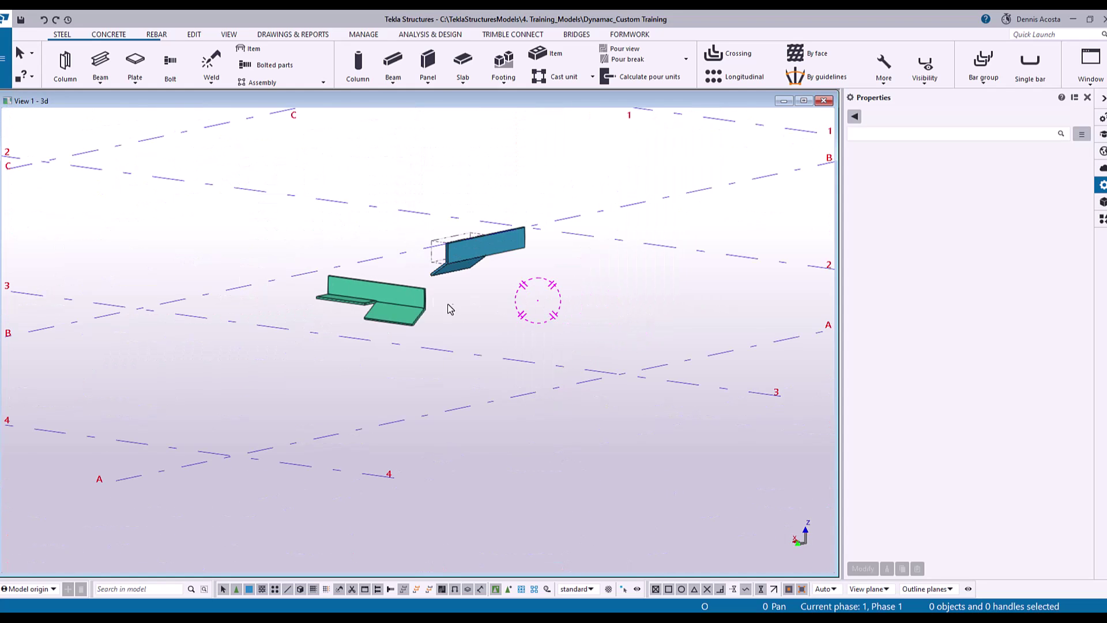
pyautogui.scroll(2, 342, 297)
pyautogui.keyDown('ctrl'); pyautogui.moveTo(345, 298); pyautogui.dragTo(461, 337, button='middle'); pyautogui.keyUp('ctrl')
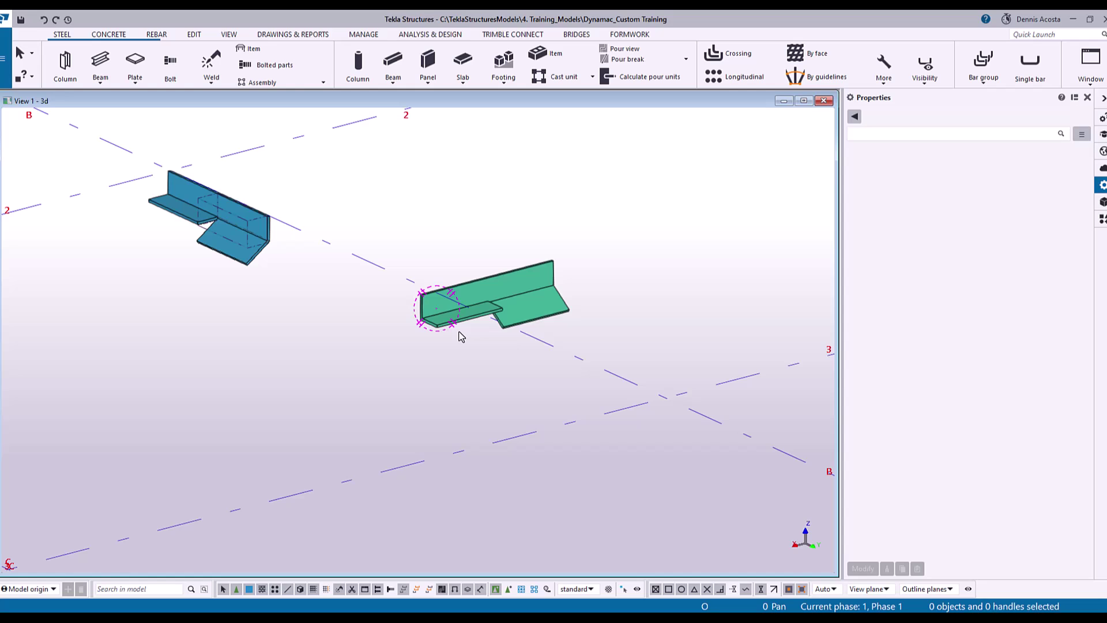
pyautogui.scroll(2, 482, 333)
pyautogui.moveTo(482, 334); pyautogui.dragTo(602, 416, button='middle')
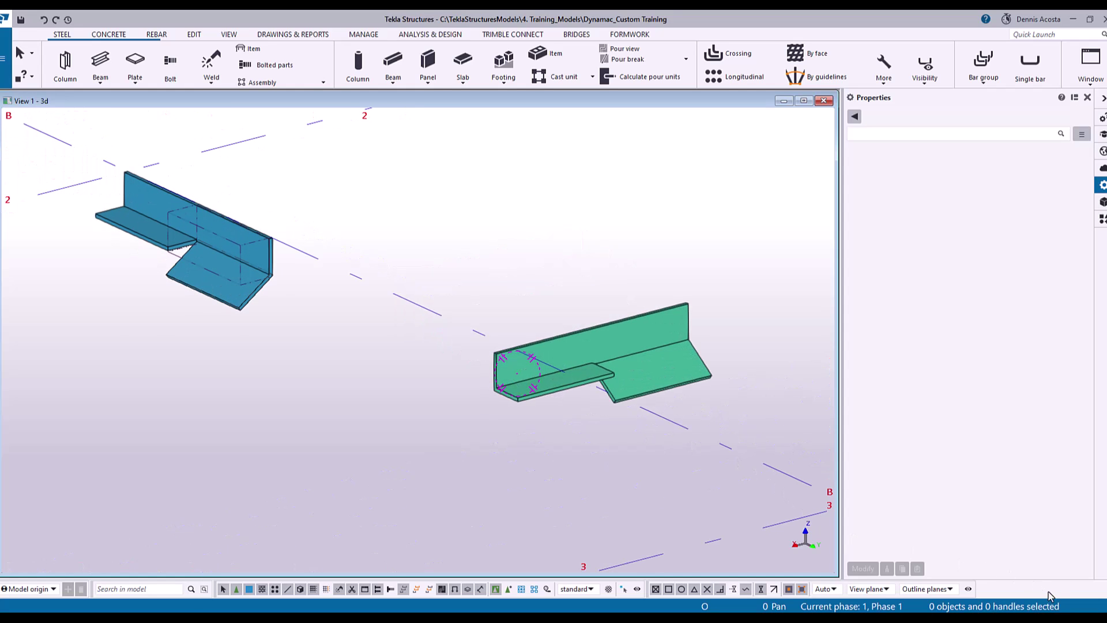